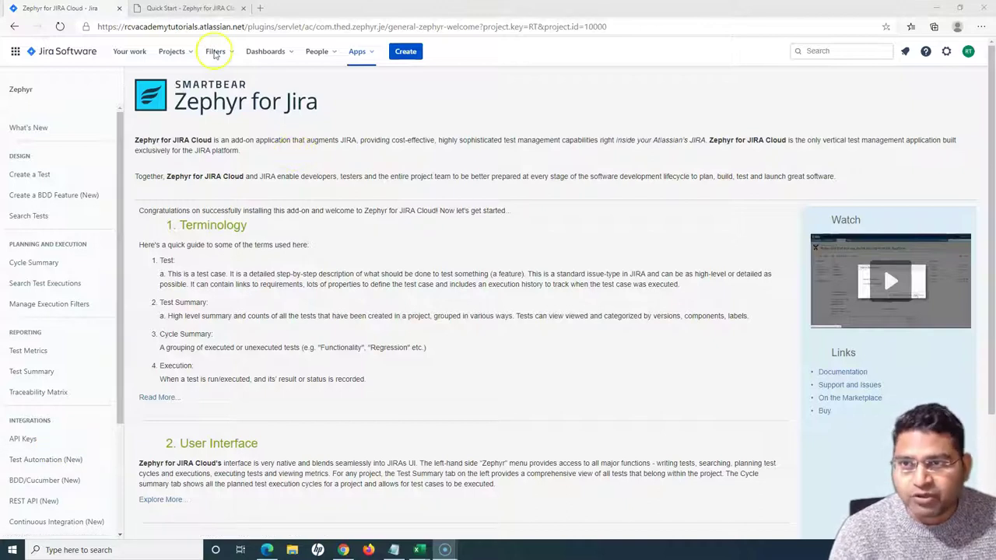
Review the test process flow diagrams in the Zephyr for JIRA Cloud Quick Start documentation
{"action": "left_click", "coordinate": [190, 8]}
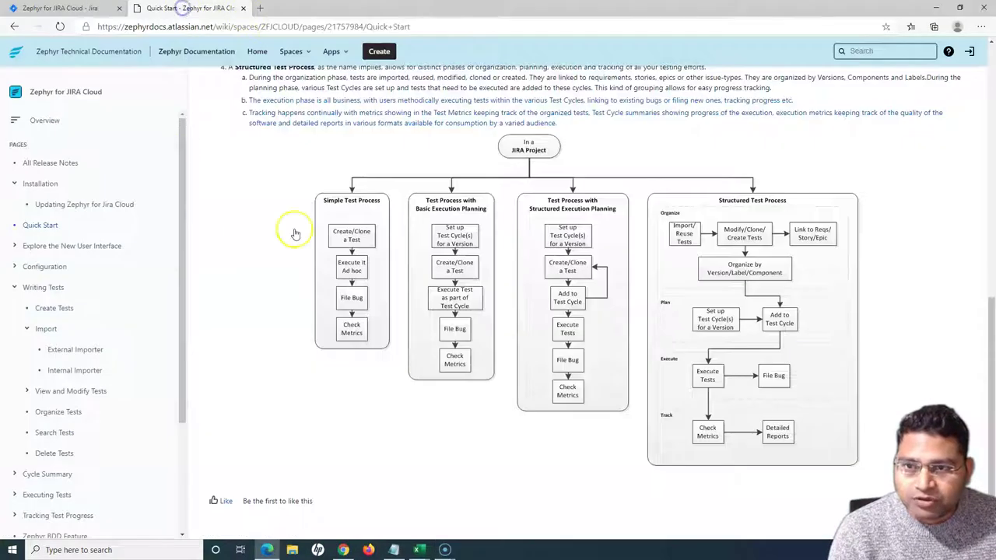
{"action": "scroll", "coordinate": [378, 318], "scroll_direction": "up", "scroll_amount": 2}
{"action": "scroll", "coordinate": [358, 303], "scroll_direction": "down", "scroll_amount": 1}
{"action": "scroll", "coordinate": [350, 292], "scroll_direction": "down", "scroll_amount": 2}
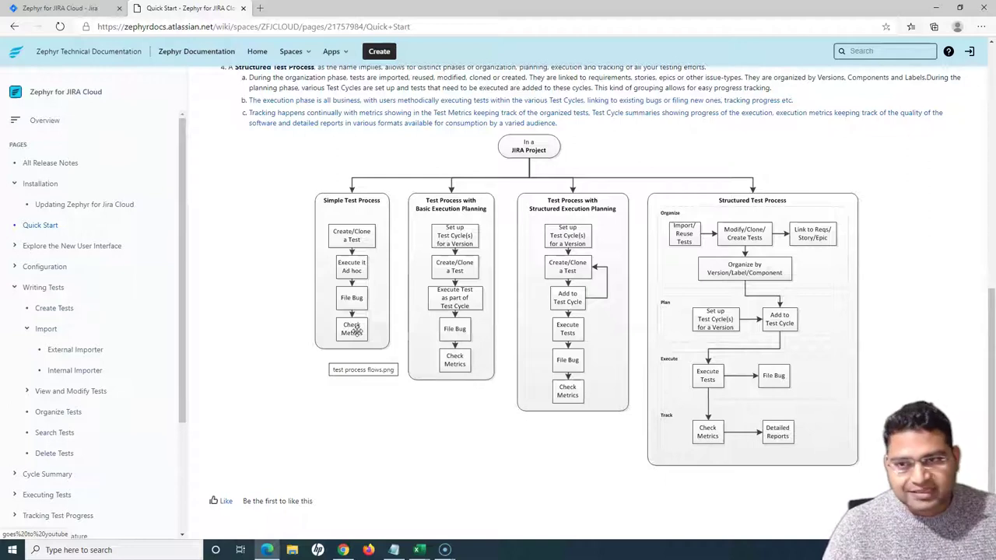
Return to Jira, search the project's tests and start executing RT-49, "ID - User registration using Facebook account"
{"action": "left_click", "coordinate": [70, 7]}
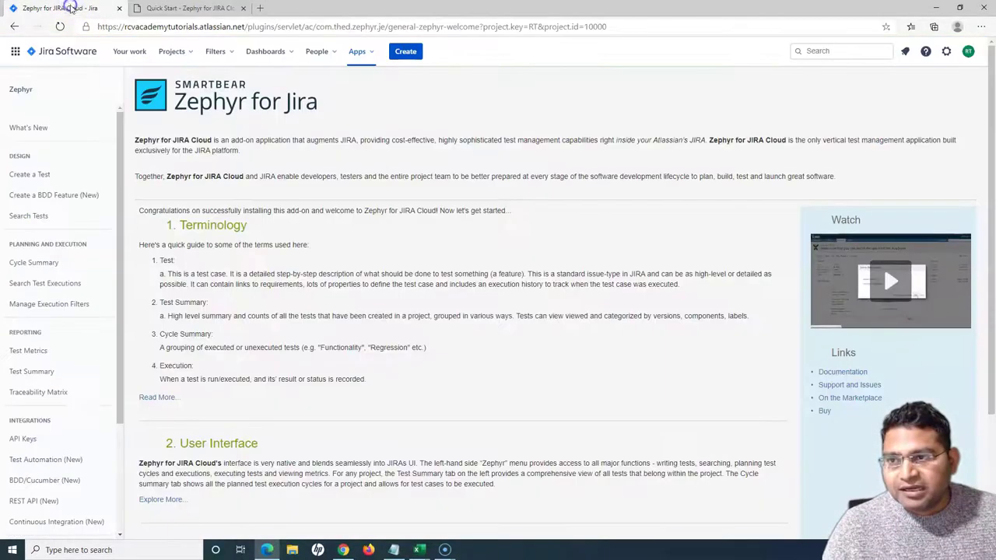
{"action": "left_click", "coordinate": [51, 219]}
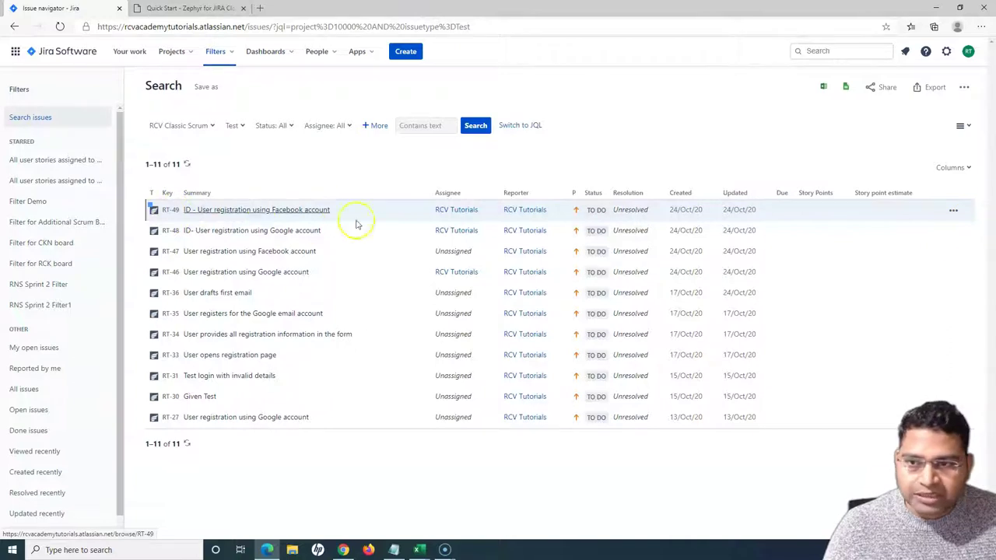
{"action": "left_click", "coordinate": [952, 213]}
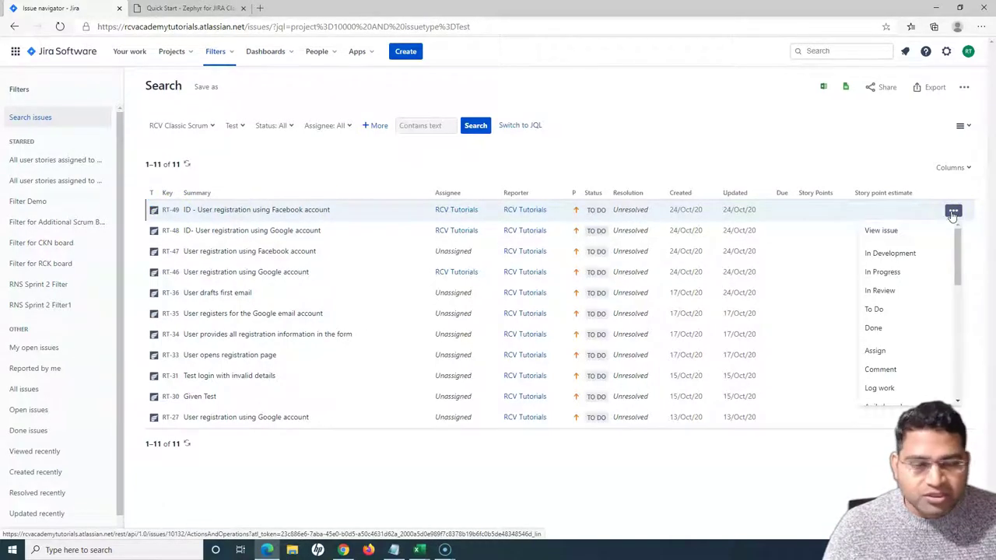
{"action": "scroll", "coordinate": [933, 358], "scroll_direction": "down", "scroll_amount": 2}
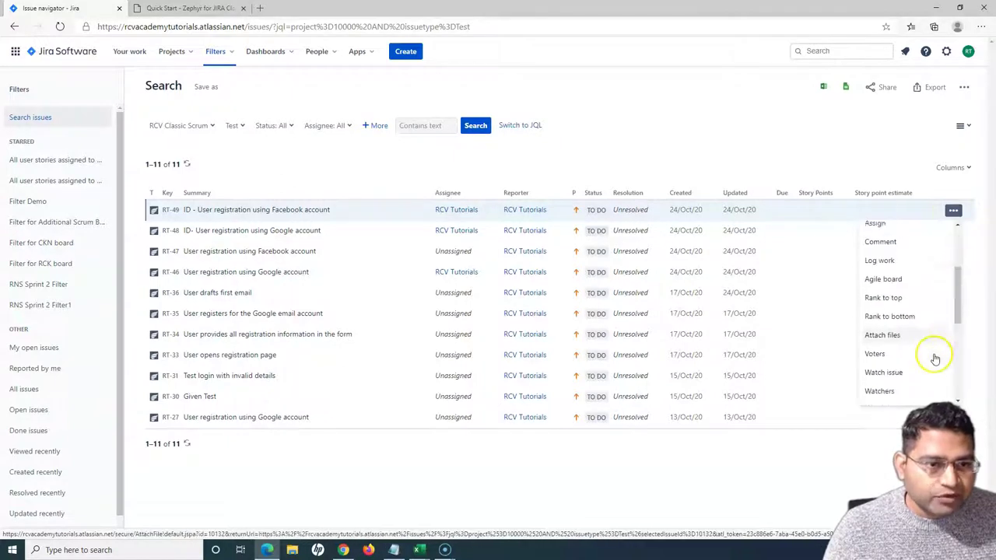
{"action": "scroll", "coordinate": [931, 360], "scroll_direction": "down", "scroll_amount": 2}
{"action": "scroll", "coordinate": [925, 342], "scroll_direction": "down", "scroll_amount": 1}
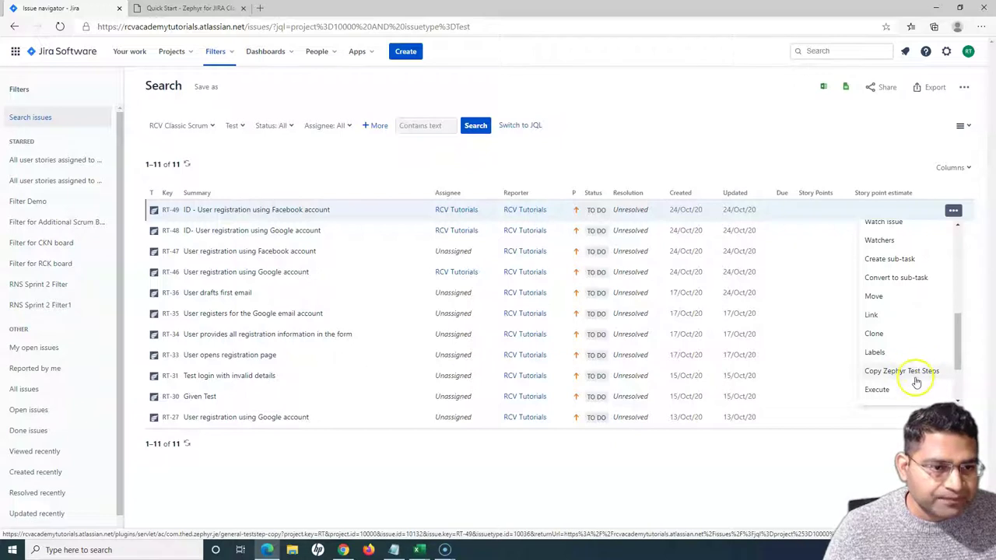
{"action": "left_click", "coordinate": [892, 395]}
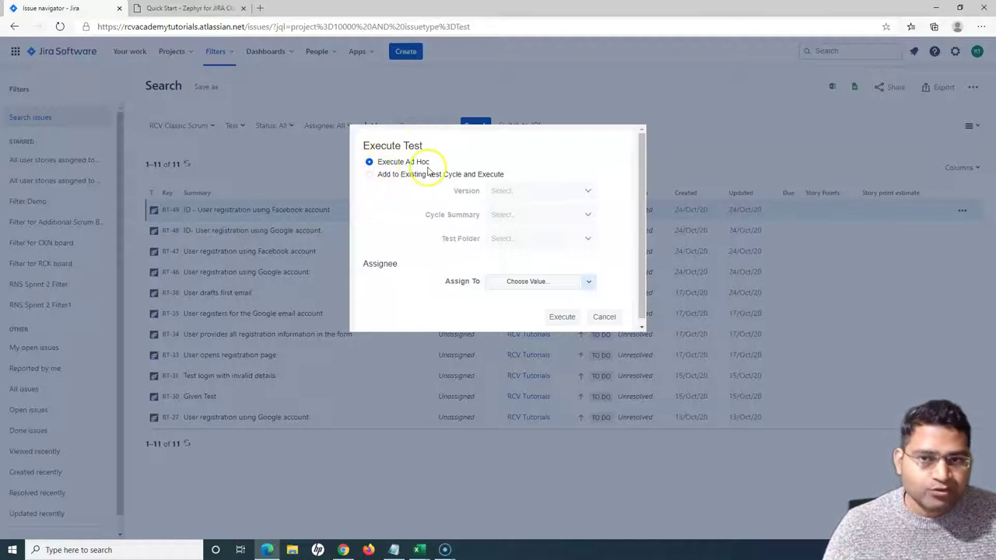
Execute the test ad hoc, assigned to RCV Tutorials
{"action": "left_click", "coordinate": [370, 175]}
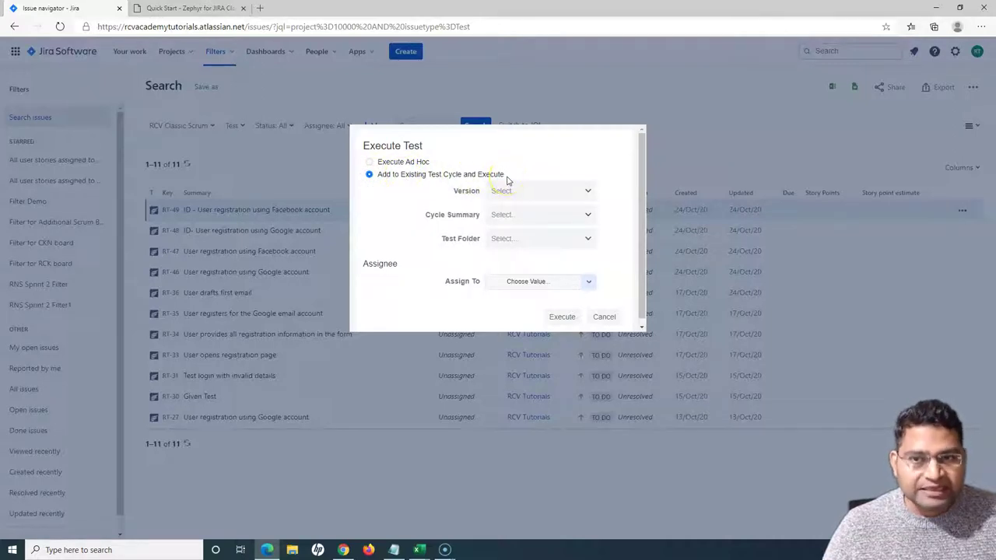
{"action": "left_click", "coordinate": [369, 162]}
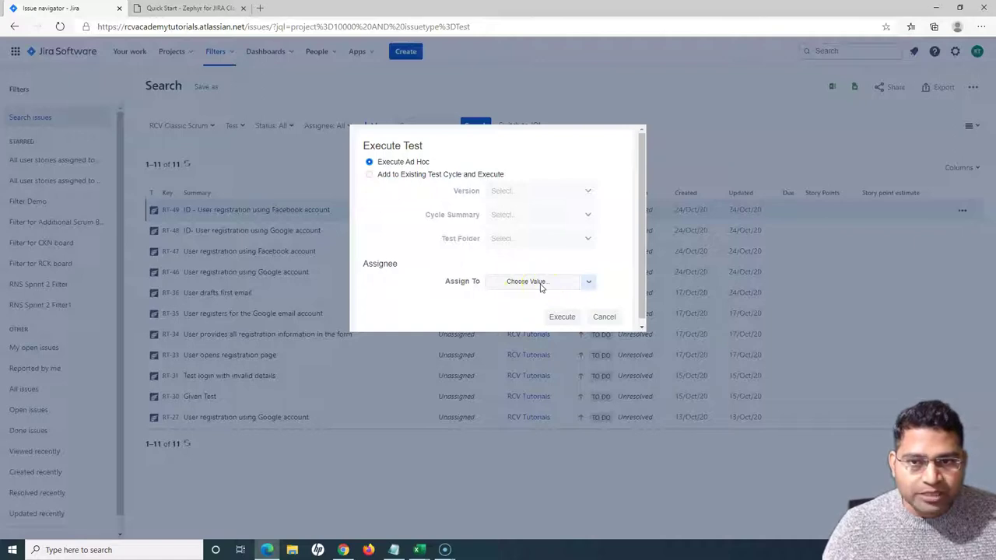
{"action": "left_click", "coordinate": [516, 283]}
{"action": "left_click", "coordinate": [589, 281]}
{"action": "type", "text": "rcv"}
{"action": "scroll", "coordinate": [596, 259], "scroll_direction": "down", "scroll_amount": 1}
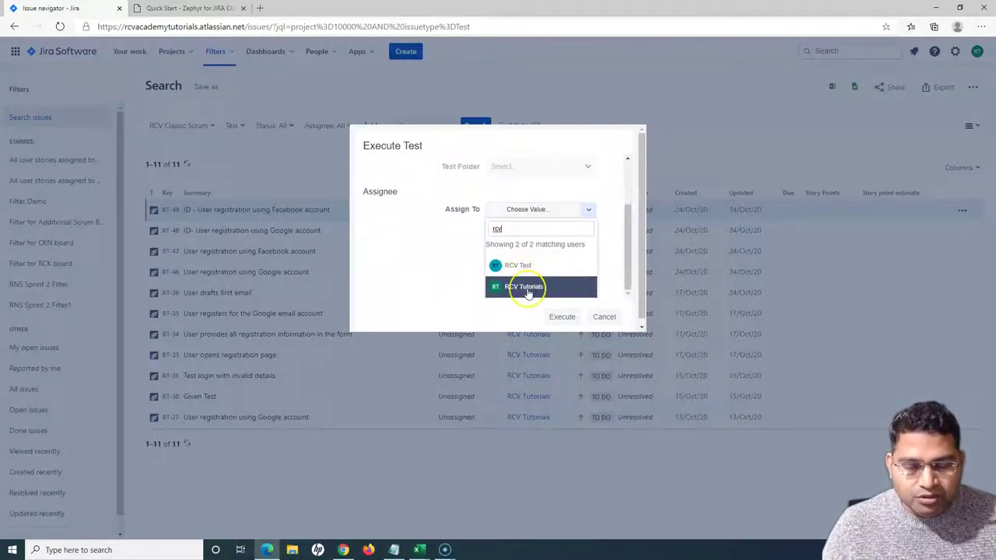
{"action": "left_click", "coordinate": [528, 292]}
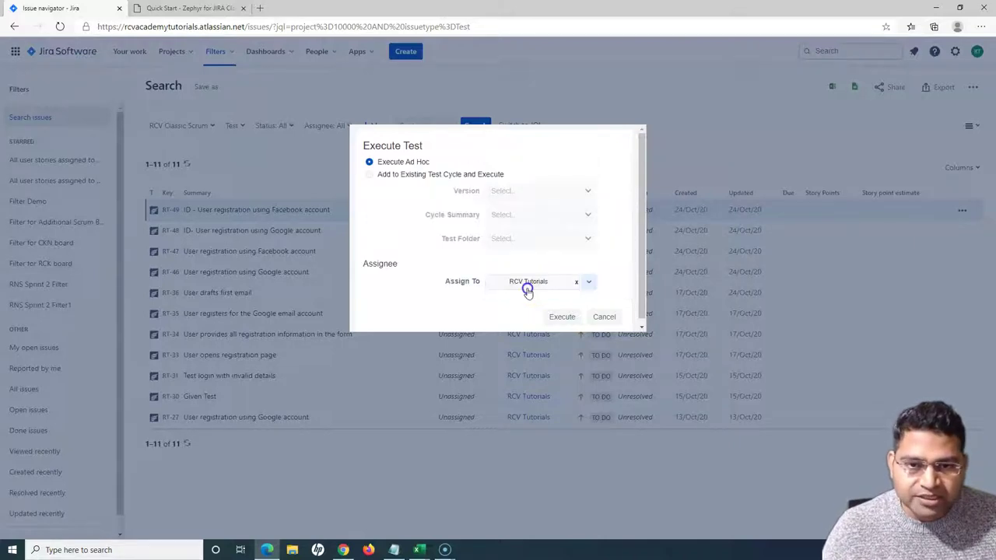
{"action": "left_click", "coordinate": [561, 319]}
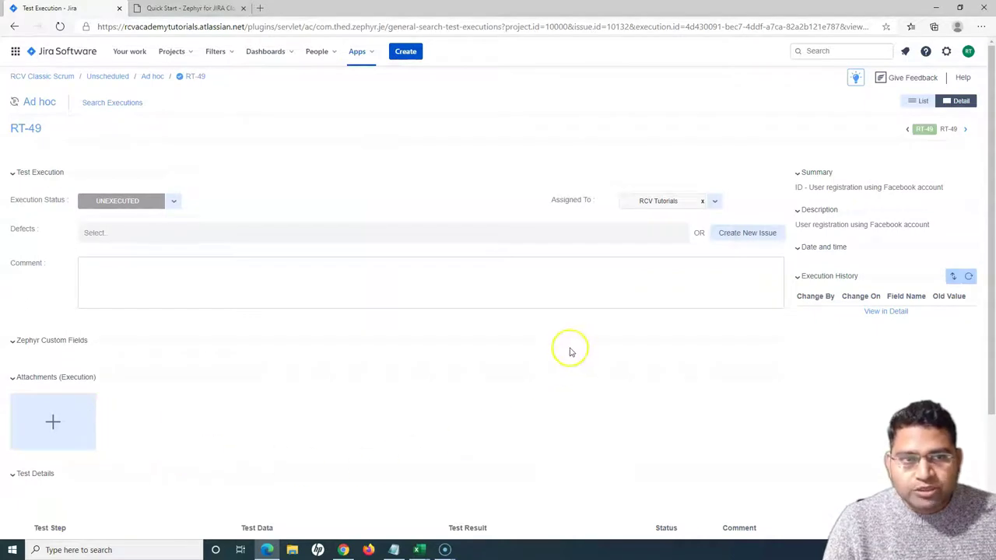
Show the test executions as a list and examine RT-49's execution status options and test steps
{"action": "left_click", "coordinate": [913, 102]}
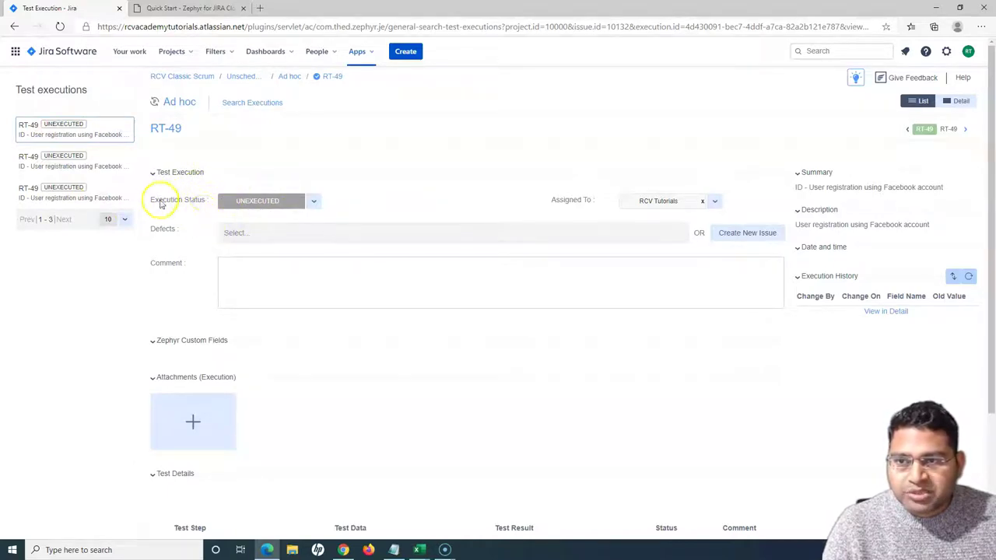
{"action": "left_click", "coordinate": [315, 204]}
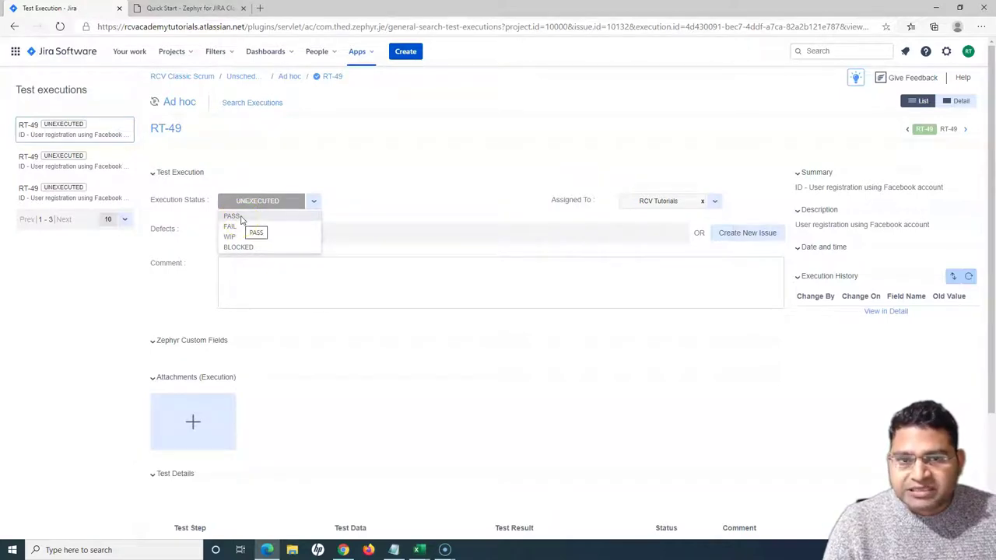
{"action": "left_click", "coordinate": [395, 202]}
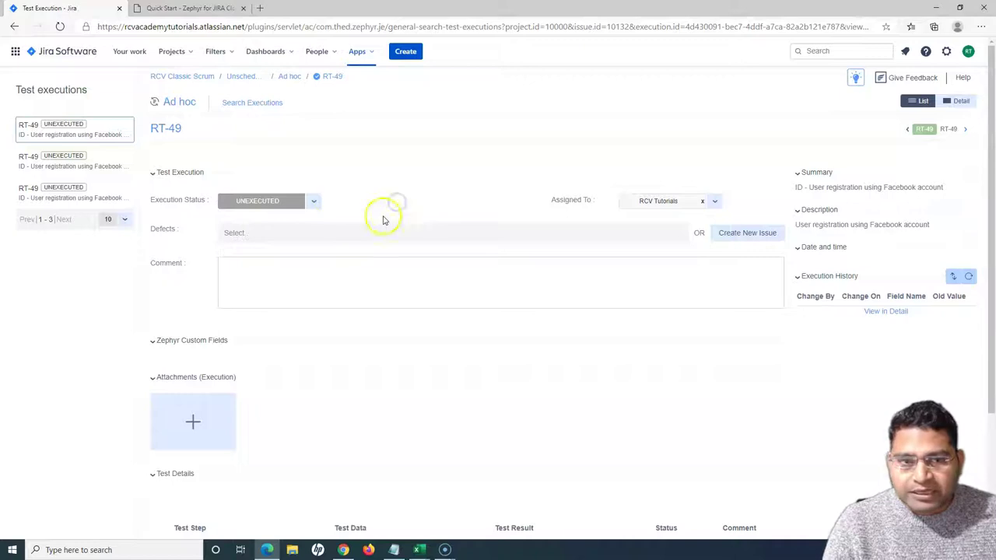
{"action": "left_click", "coordinate": [311, 201]}
{"action": "left_click", "coordinate": [396, 195]}
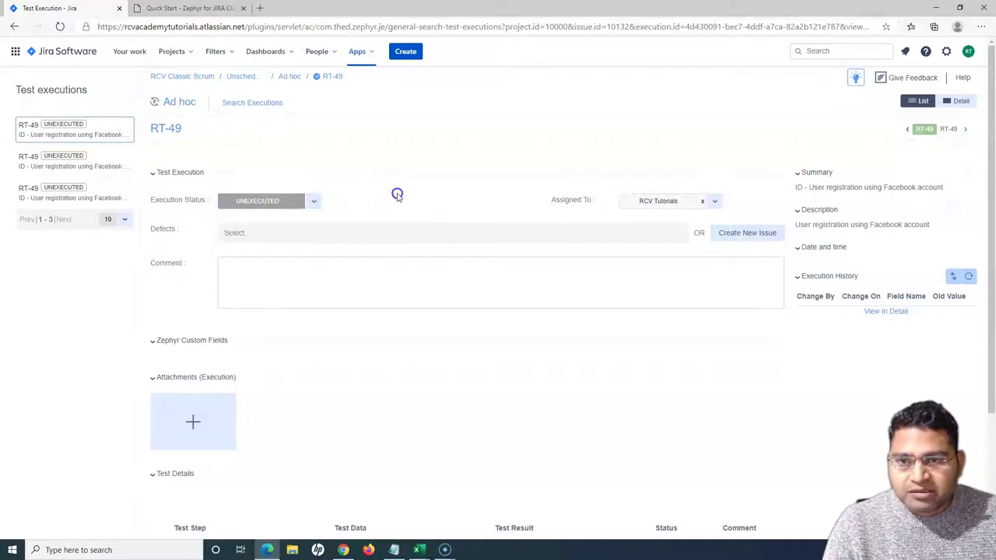
{"action": "scroll", "coordinate": [467, 350], "scroll_direction": "down", "scroll_amount": 2}
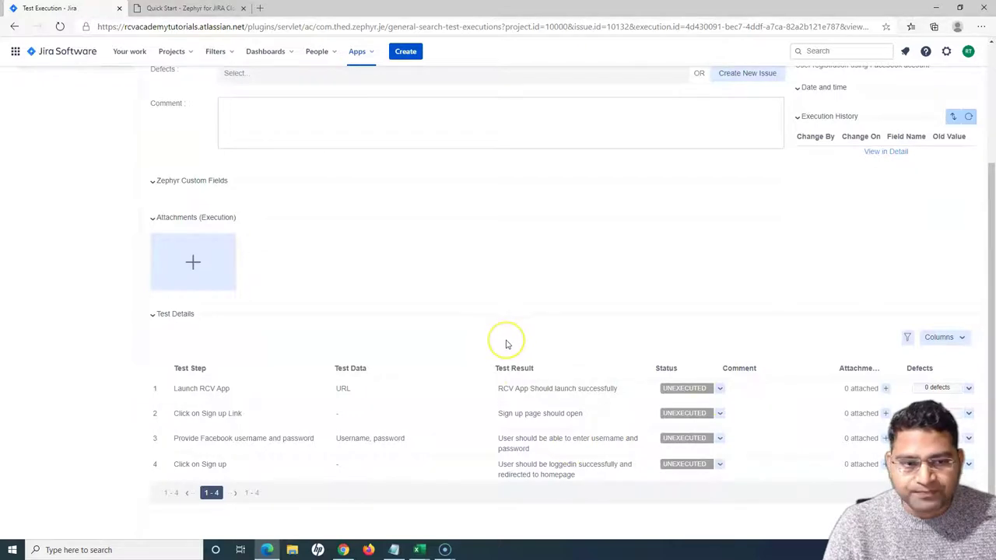
{"action": "scroll", "coordinate": [658, 304], "scroll_direction": "up", "scroll_amount": 2}
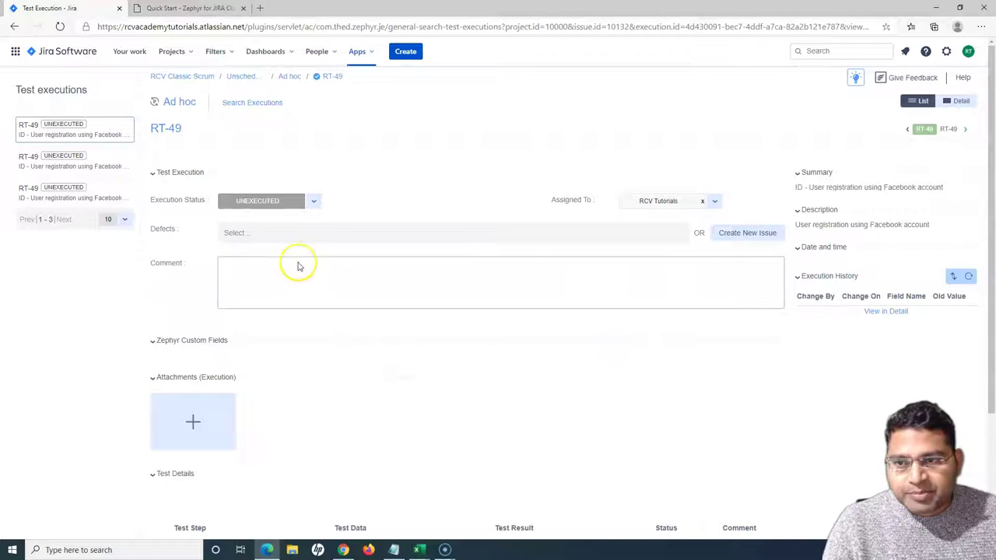
Set the status of the "Launch RCV App" test step to PASS
{"action": "scroll", "coordinate": [375, 364], "scroll_direction": "down", "scroll_amount": 2}
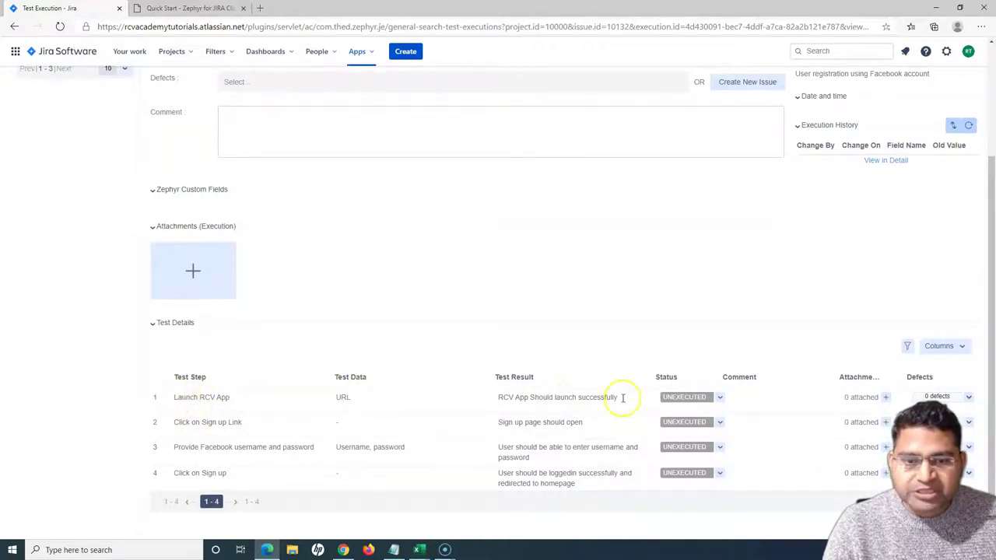
{"action": "left_click", "coordinate": [720, 400]}
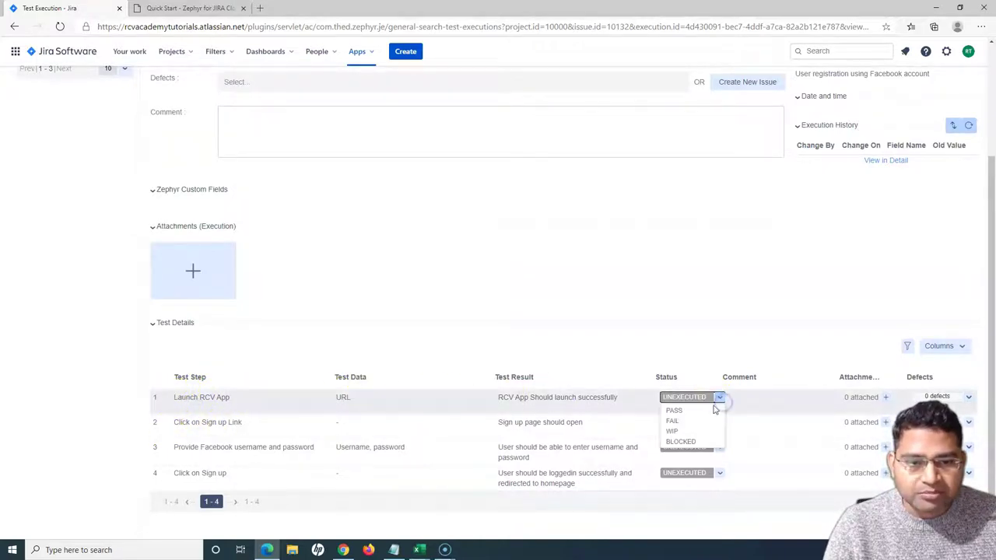
{"action": "left_click", "coordinate": [675, 411]}
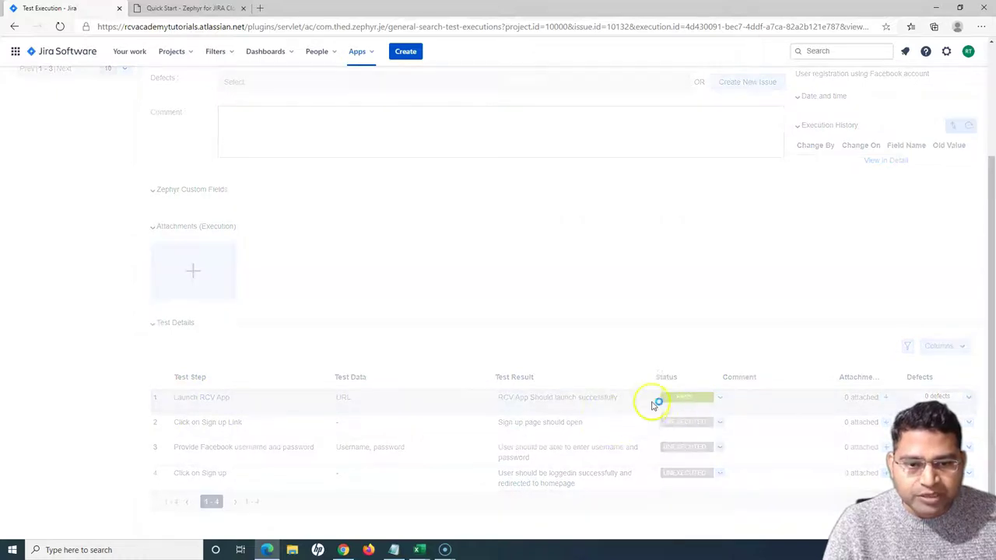
Check the overall execution status and its available options for RT-49
{"action": "scroll", "coordinate": [652, 412], "scroll_direction": "up", "scroll_amount": 3}
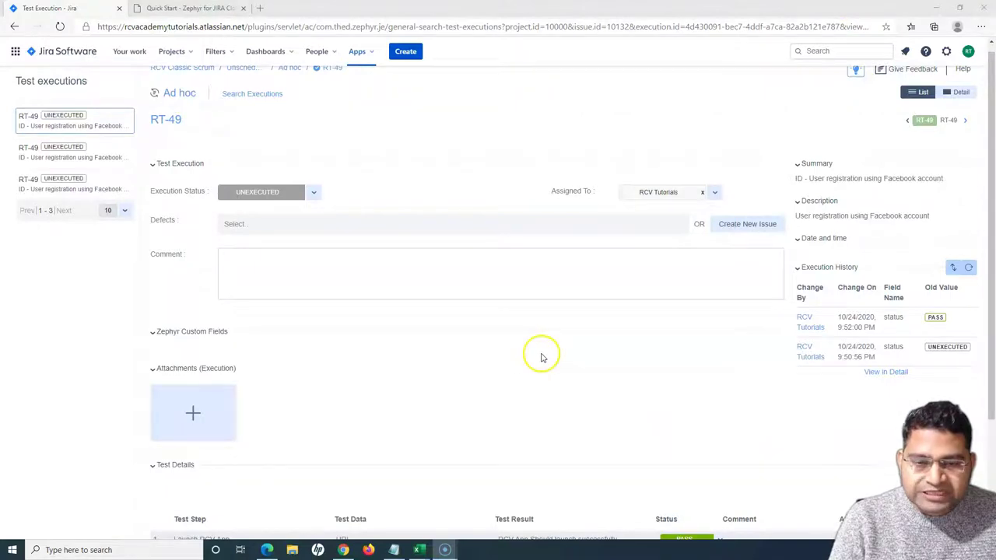
{"action": "left_click", "coordinate": [315, 194]}
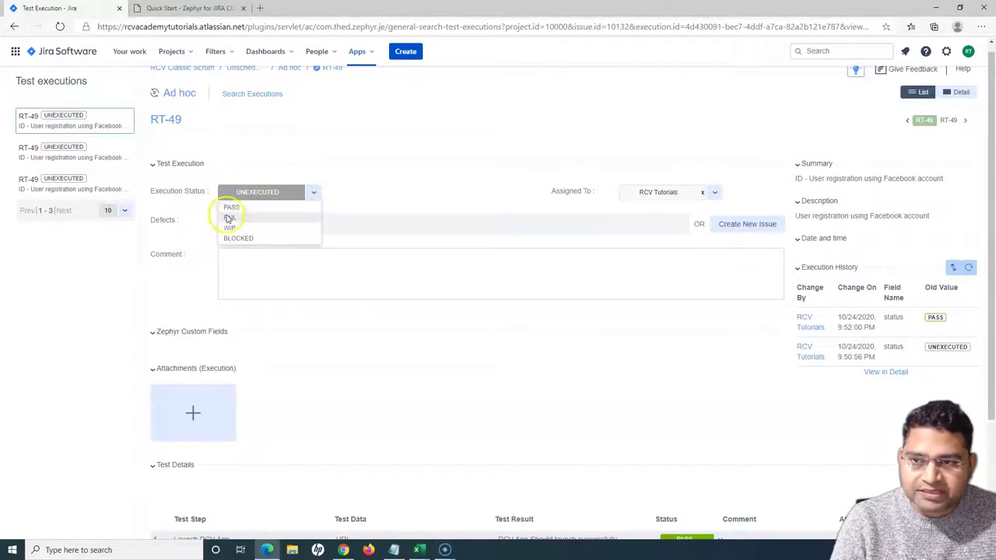
{"action": "left_click", "coordinate": [403, 187]}
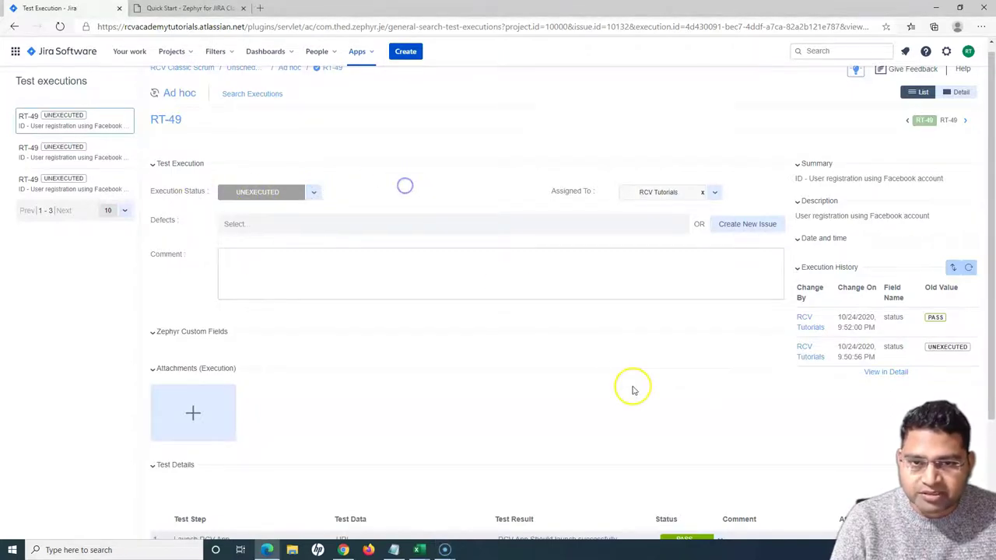
Set the status of the "Click on Sign up Link" test step to FAIL
{"action": "scroll", "coordinate": [634, 390], "scroll_direction": "down", "scroll_amount": 3}
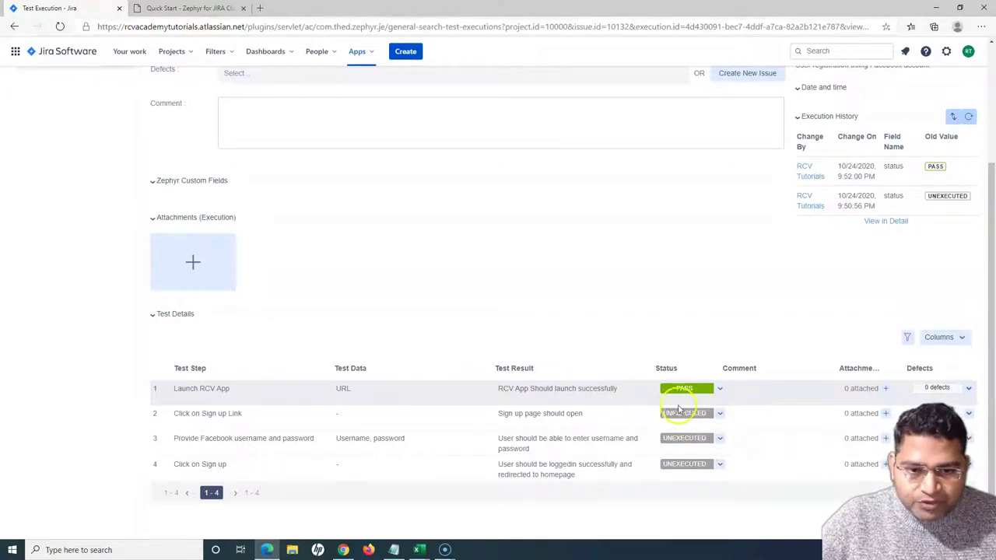
{"action": "left_click", "coordinate": [721, 418]}
{"action": "left_click", "coordinate": [672, 438]}
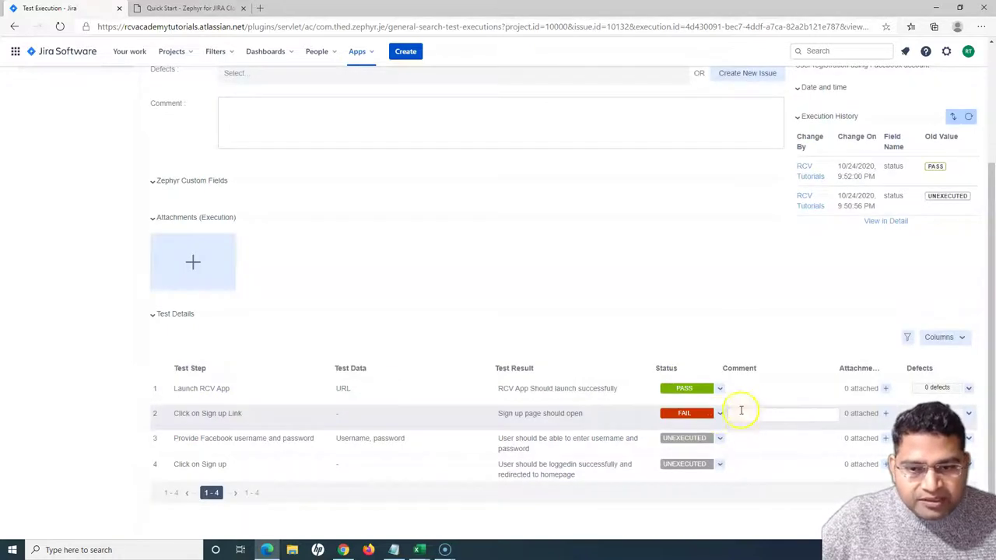
Look at the comment field and file attachment options of the "Click on Sign up Link" test step
{"action": "left_click", "coordinate": [744, 417]}
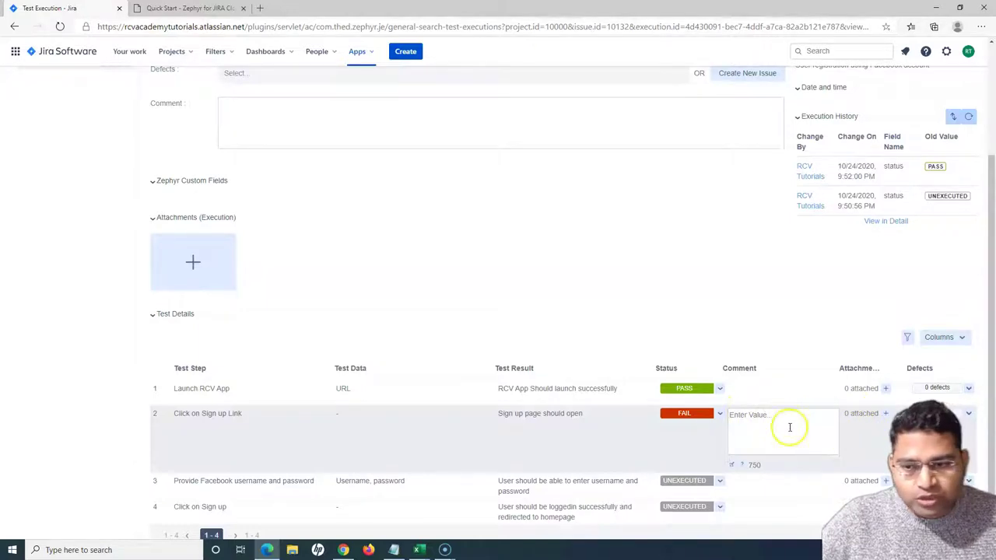
{"action": "left_click", "coordinate": [885, 415]}
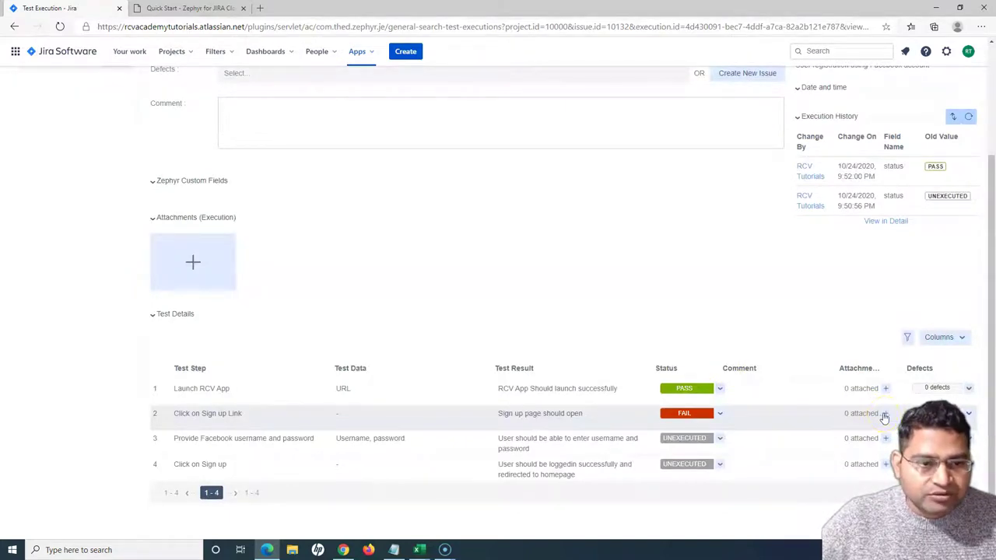
{"action": "scroll", "coordinate": [877, 414], "scroll_direction": "down", "scroll_amount": 1}
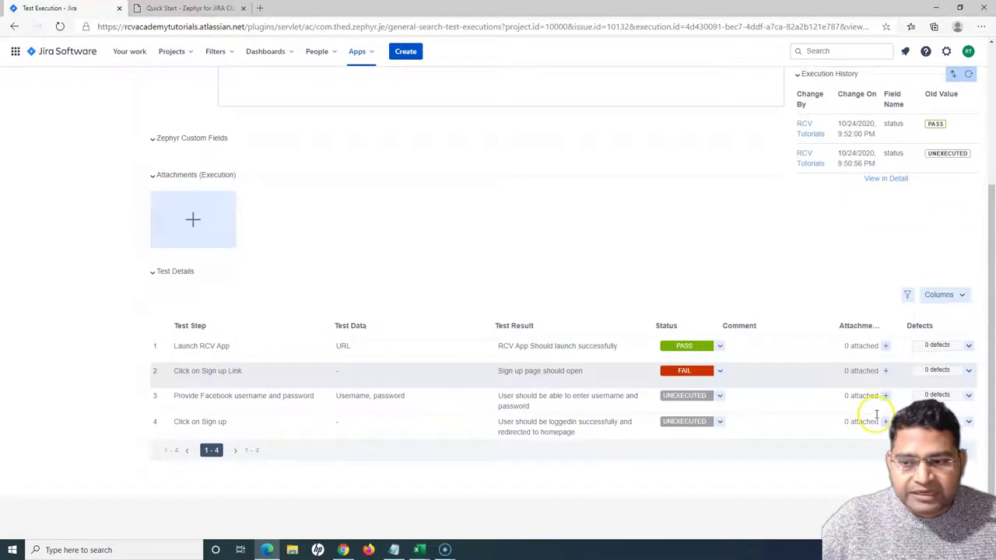
{"action": "left_click", "coordinate": [886, 371]}
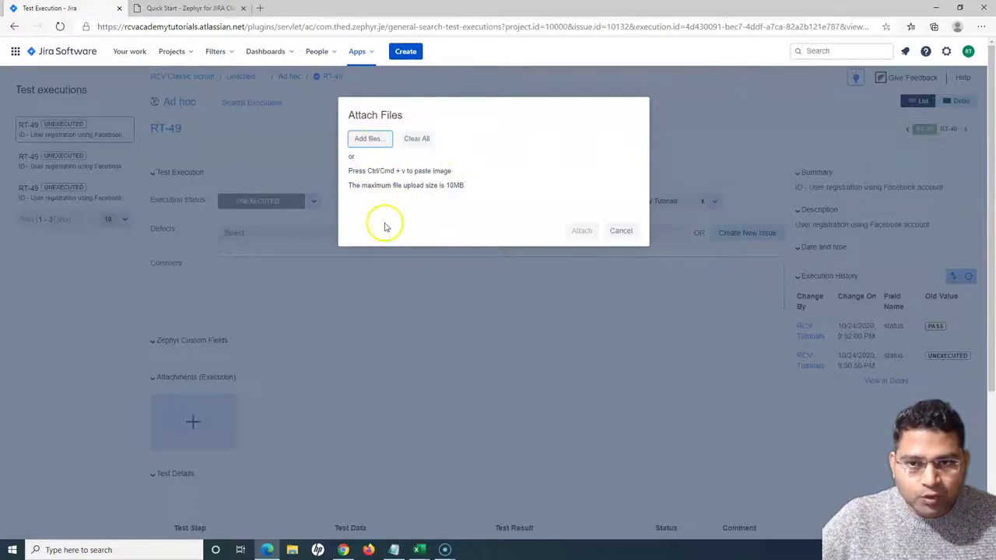
{"action": "left_click", "coordinate": [620, 236]}
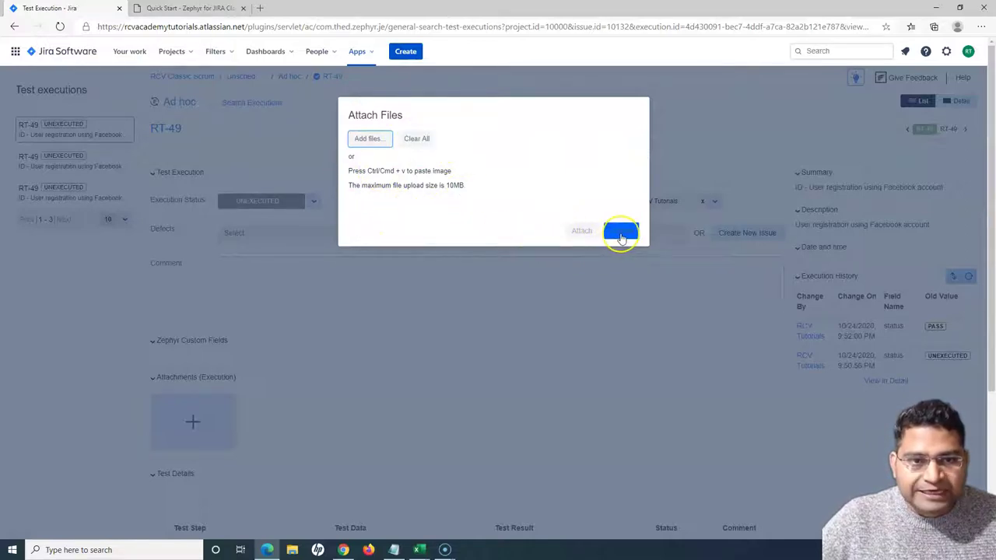
{"action": "left_click", "coordinate": [621, 232]}
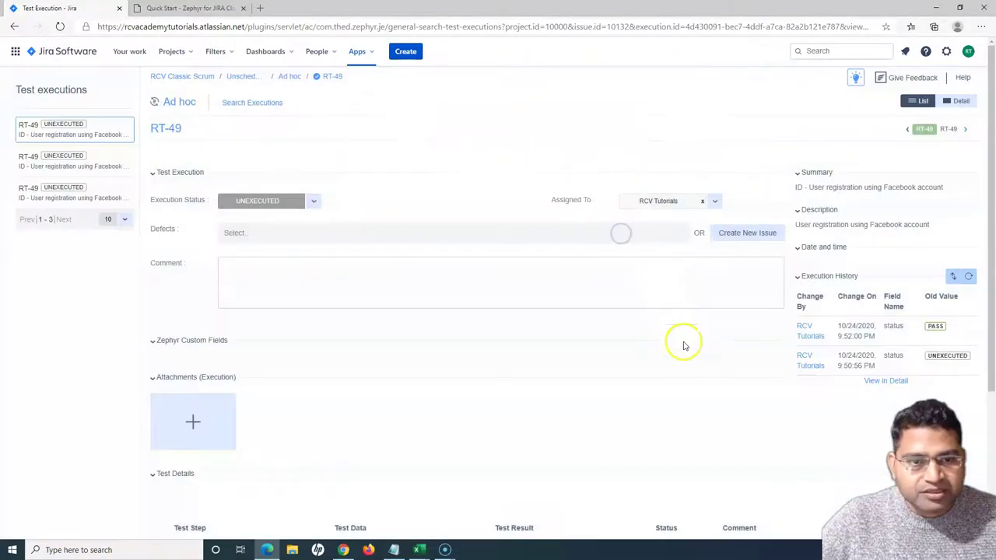
Start a new issue from the defects of the "Click on Sign up Link" test step and set its issue type to Bug
{"action": "scroll", "coordinate": [693, 404], "scroll_direction": "down", "scroll_amount": 3}
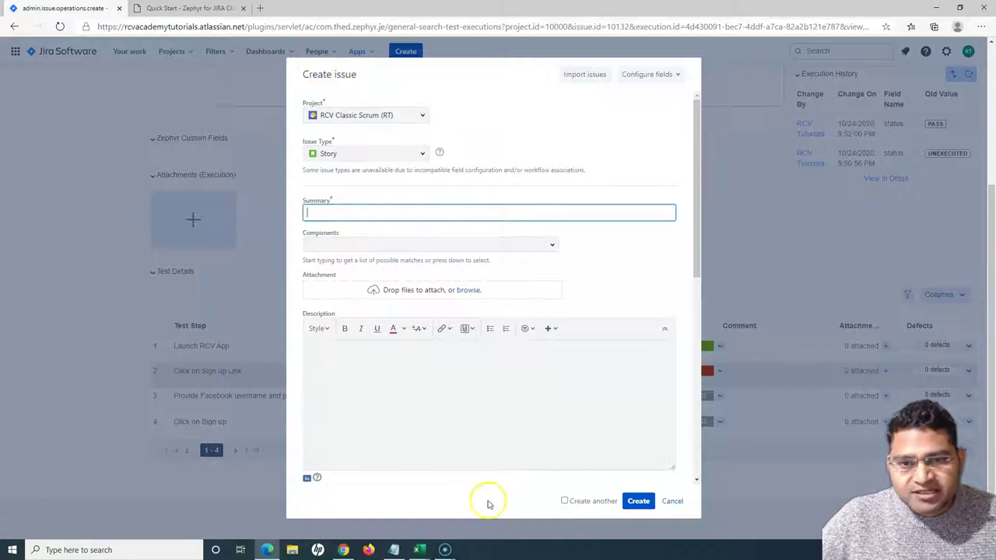
{"action": "left_click", "coordinate": [423, 156]}
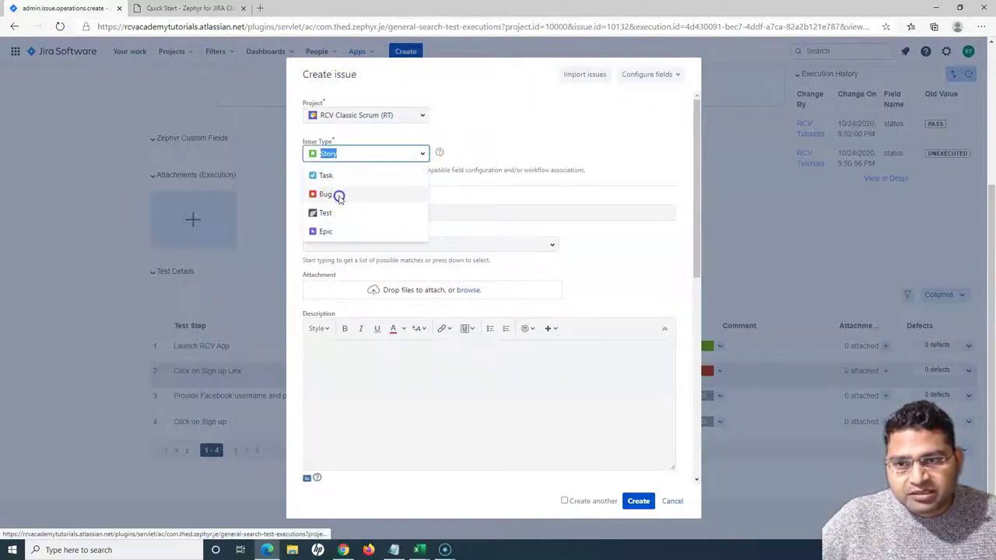
{"action": "left_click", "coordinate": [338, 195]}
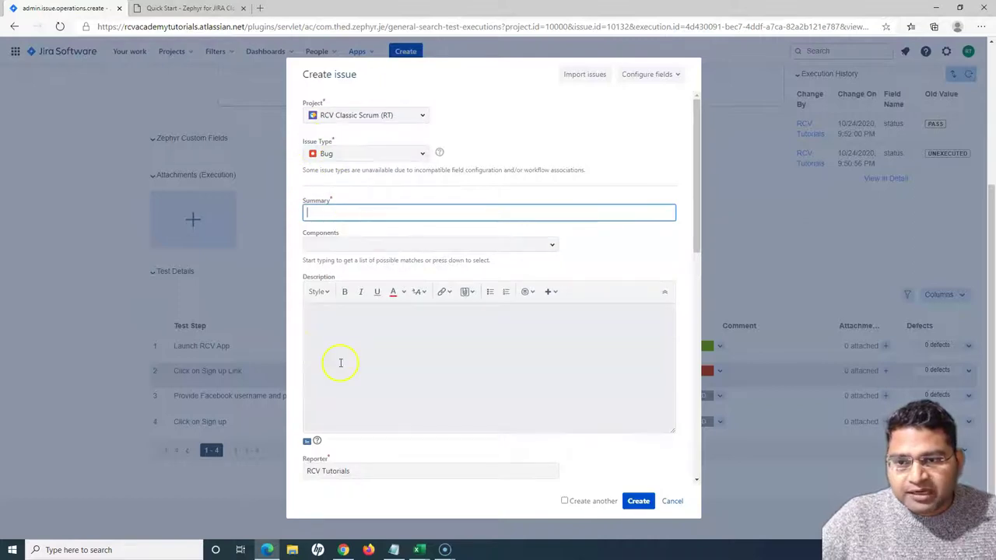
Review the fields available on the bug creation form, and discard the unsaved issue
{"action": "scroll", "coordinate": [329, 371], "scroll_direction": "down", "scroll_amount": 5}
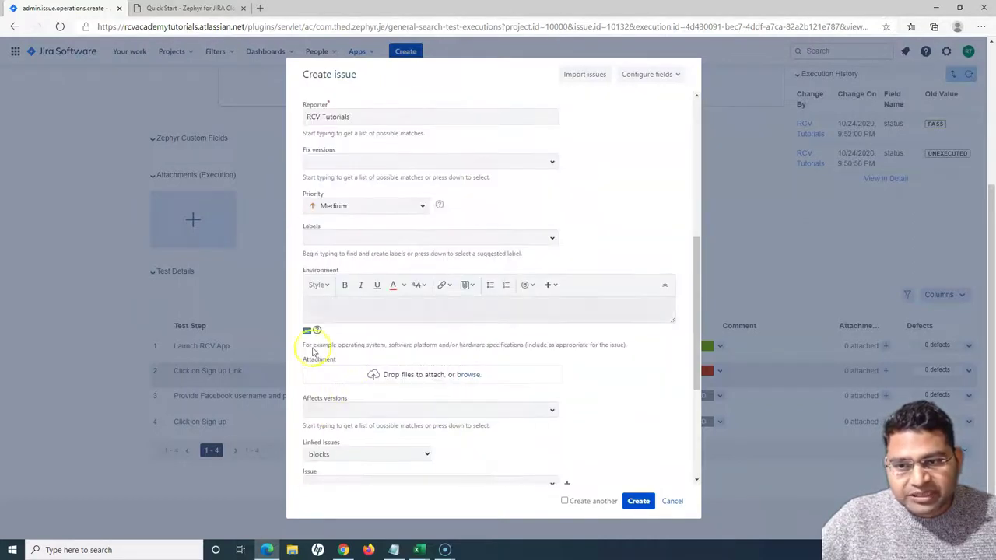
{"action": "scroll", "coordinate": [381, 404], "scroll_direction": "down", "scroll_amount": 2}
{"action": "scroll", "coordinate": [390, 426], "scroll_direction": "down", "scroll_amount": 2}
{"action": "scroll", "coordinate": [381, 417], "scroll_direction": "up", "scroll_amount": 6}
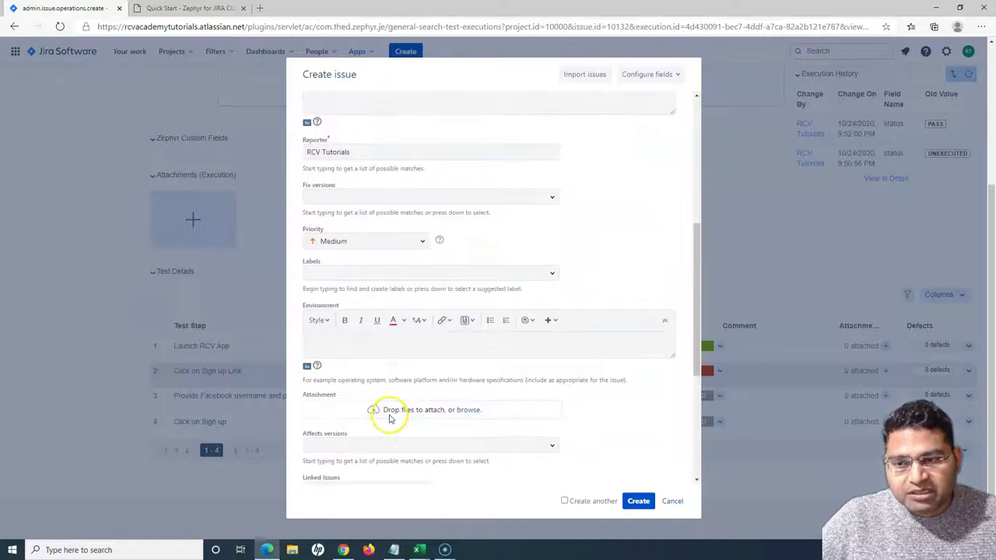
{"action": "scroll", "coordinate": [390, 366], "scroll_direction": "up", "scroll_amount": 3}
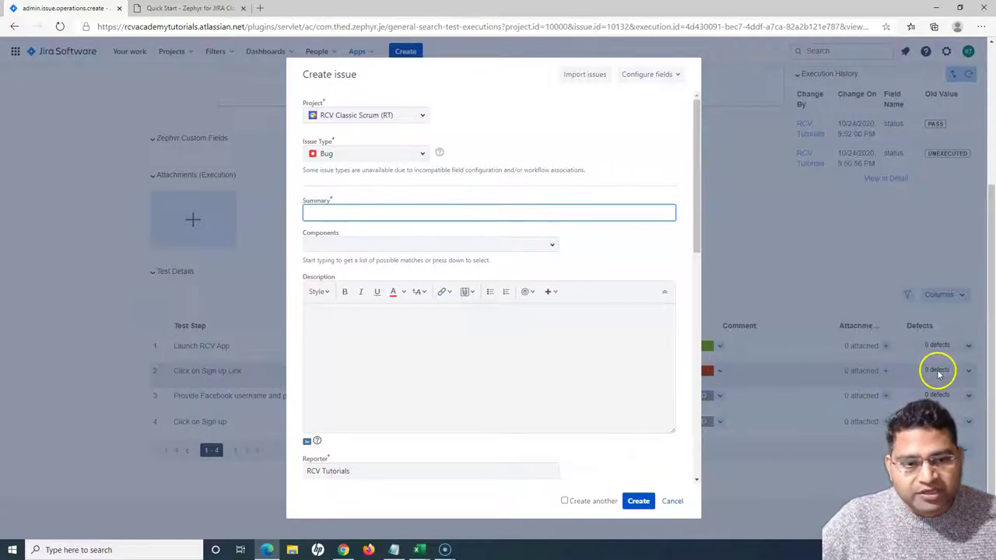
{"action": "left_click", "coordinate": [671, 500]}
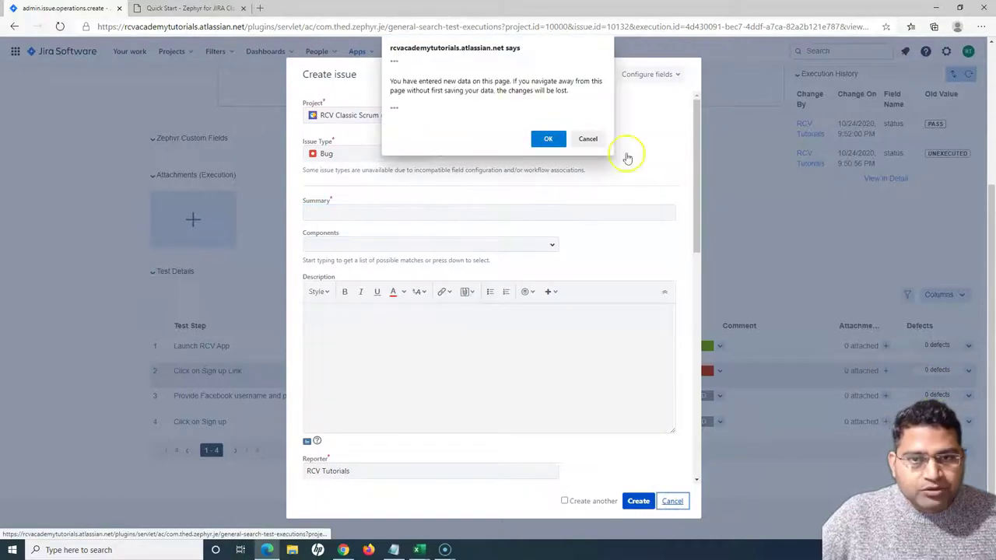
{"action": "left_click", "coordinate": [547, 138]}
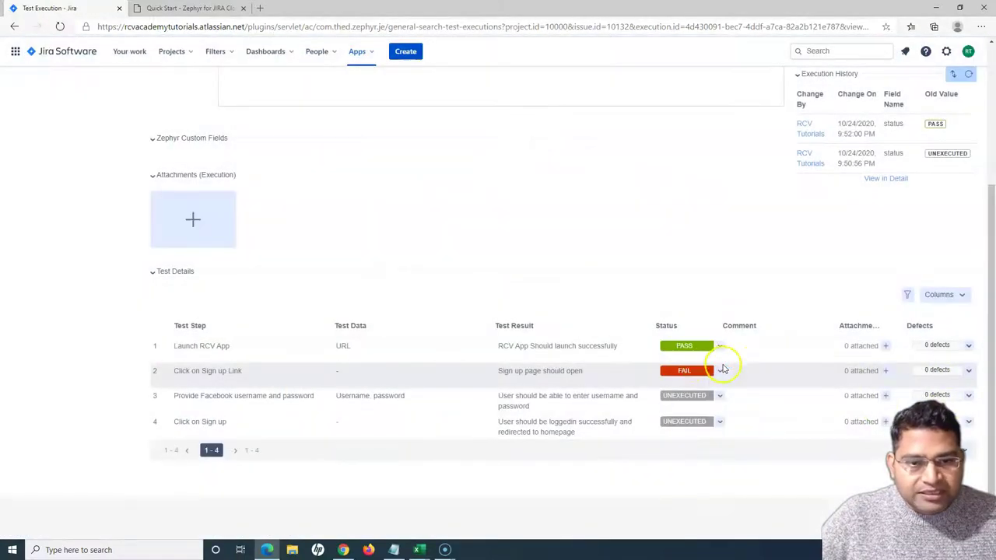
Examine the overall defects and comment fields of the RT-49 execution alongside its step-level ones
{"action": "left_click", "coordinate": [815, 374]}
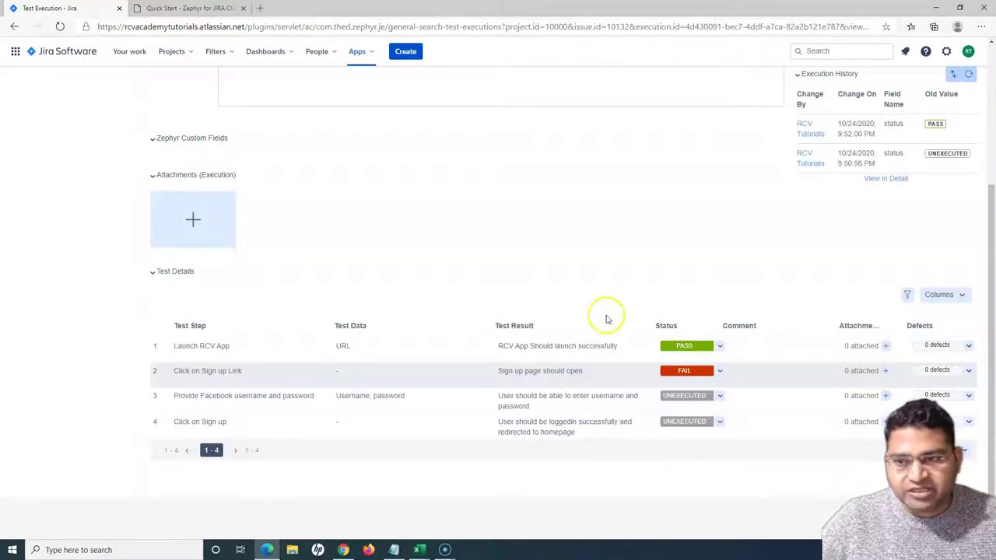
{"action": "scroll", "coordinate": [658, 438], "scroll_direction": "up", "scroll_amount": 3}
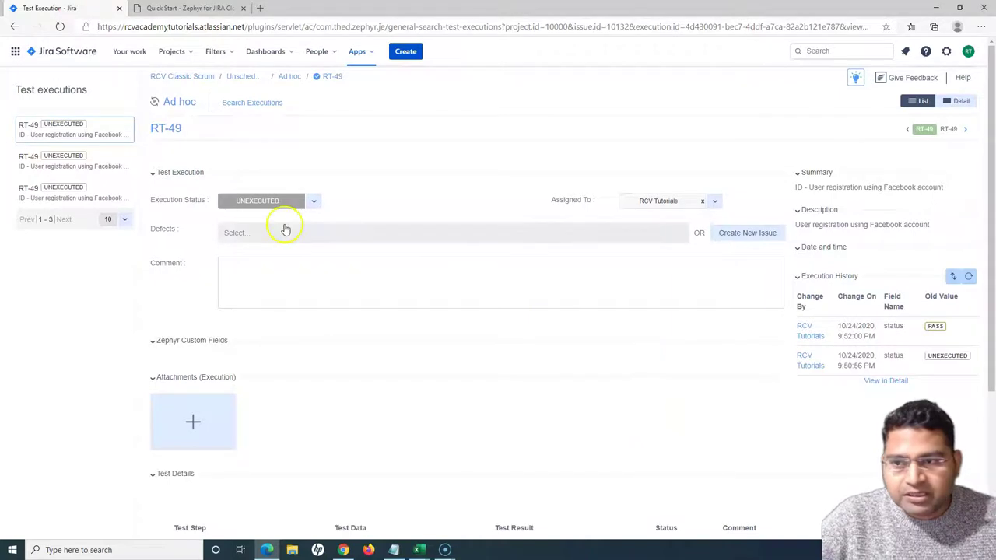
{"action": "scroll", "coordinate": [582, 354], "scroll_direction": "down", "scroll_amount": 3}
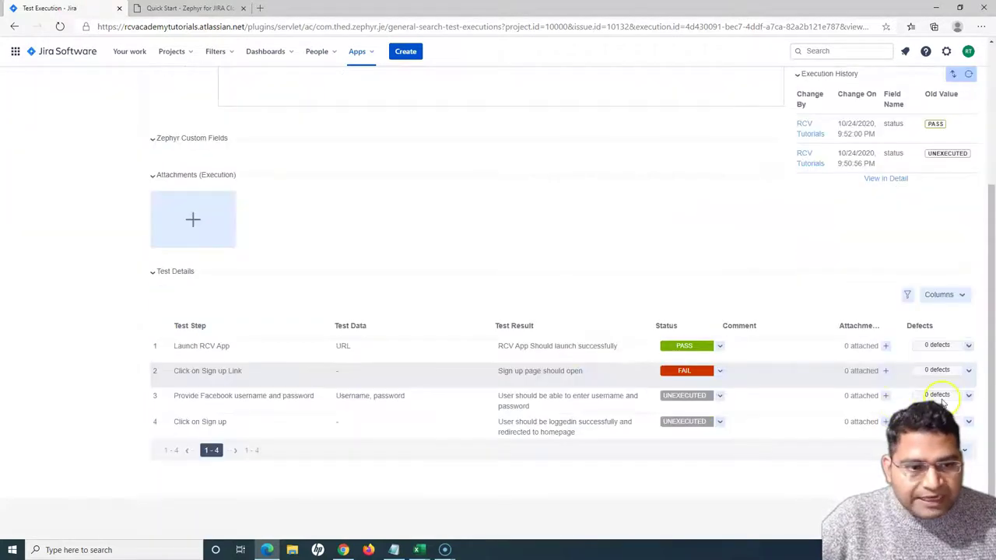
{"action": "scroll", "coordinate": [851, 389], "scroll_direction": "up", "scroll_amount": 3}
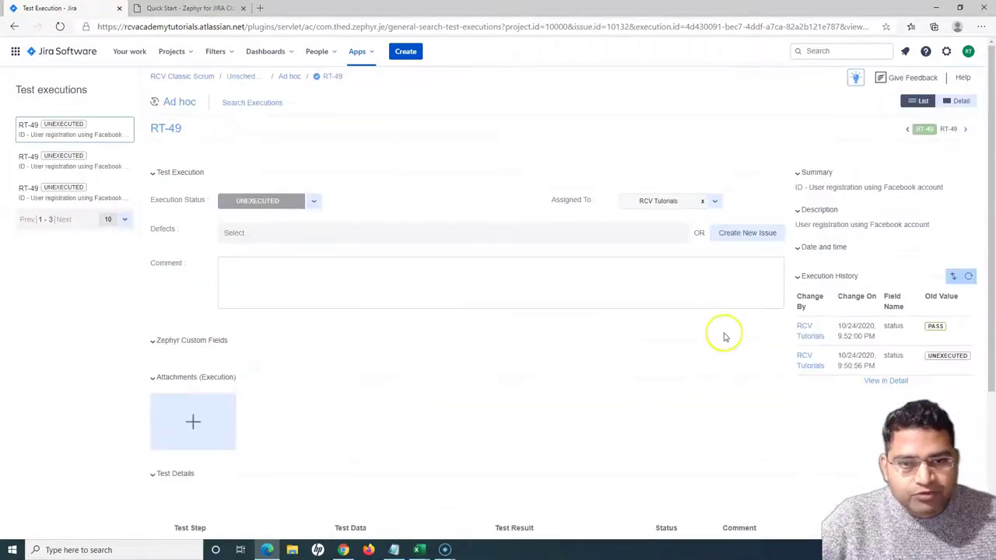
{"action": "left_click", "coordinate": [229, 274]}
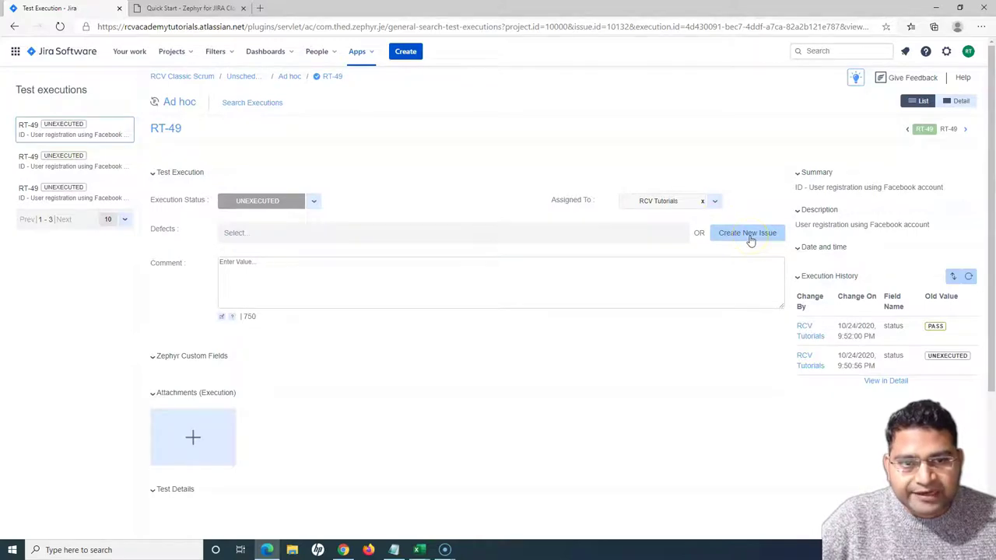
{"action": "left_click", "coordinate": [247, 235]}
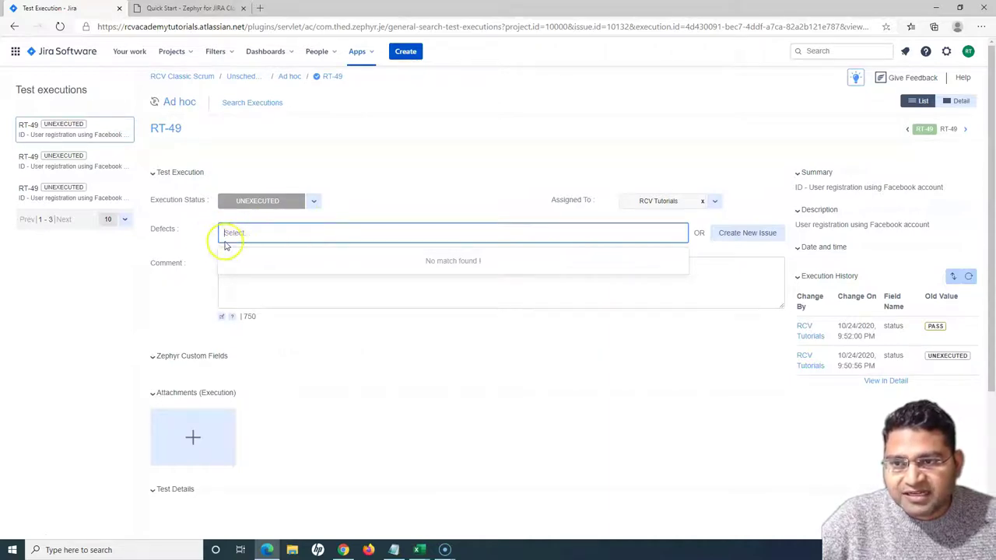
{"action": "left_click", "coordinate": [182, 253]}
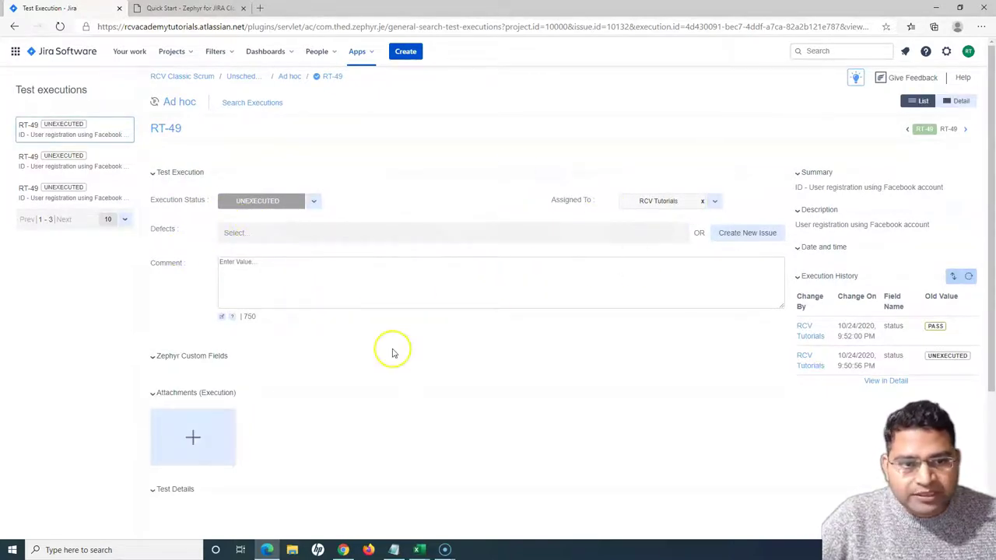
Look at the execution-level file attachment options and the test step details of RT-49
{"action": "scroll", "coordinate": [393, 352], "scroll_direction": "down", "scroll_amount": 3}
{"action": "scroll", "coordinate": [393, 248], "scroll_direction": "up", "scroll_amount": 1}
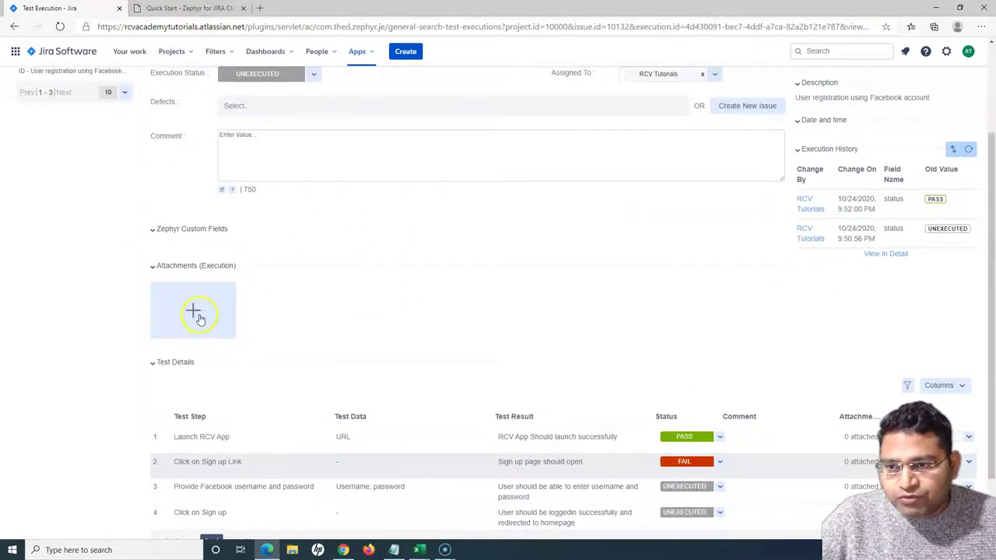
{"action": "scroll", "coordinate": [204, 249], "scroll_direction": "up", "scroll_amount": 2}
{"action": "scroll", "coordinate": [513, 371], "scroll_direction": "down", "scroll_amount": 3}
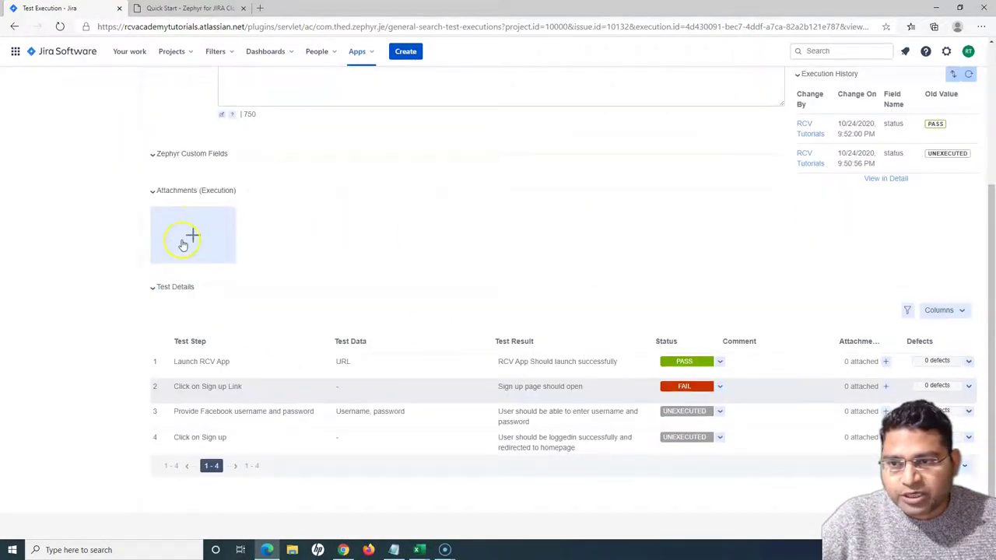
{"action": "left_click", "coordinate": [191, 237]}
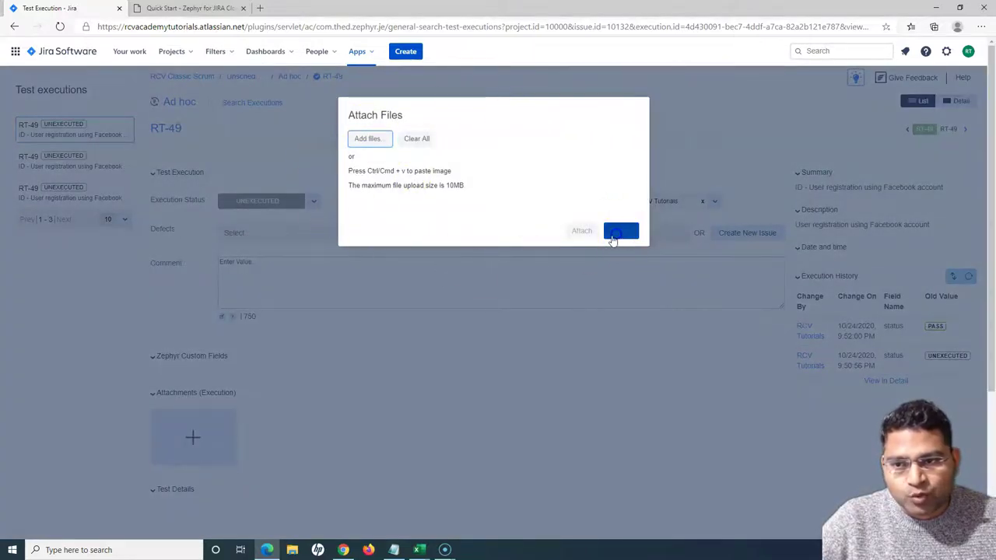
{"action": "left_click", "coordinate": [614, 233]}
{"action": "scroll", "coordinate": [284, 416], "scroll_direction": "down", "scroll_amount": 2}
{"action": "scroll", "coordinate": [370, 377], "scroll_direction": "down", "scroll_amount": 1}
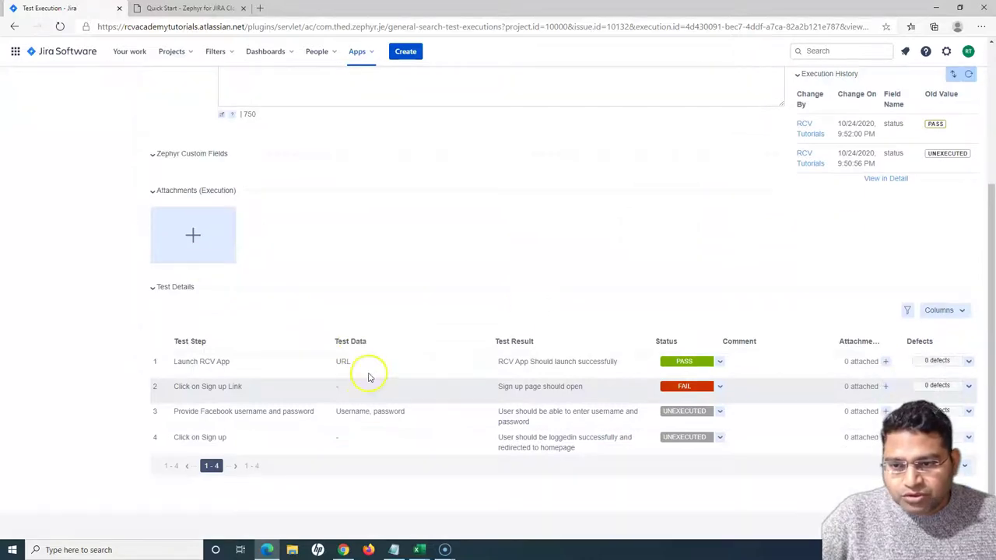
{"action": "scroll", "coordinate": [675, 399], "scroll_direction": "up", "scroll_amount": 3}
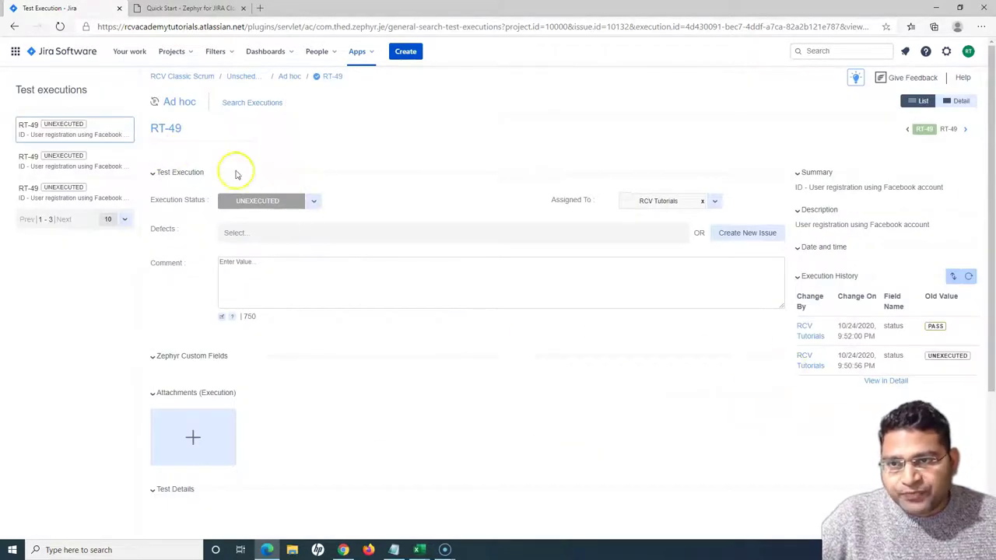
List the project's tests through Zephyr's test search and check the actions available for RT-49
{"action": "left_click", "coordinate": [358, 52]}
{"action": "left_click", "coordinate": [383, 77]}
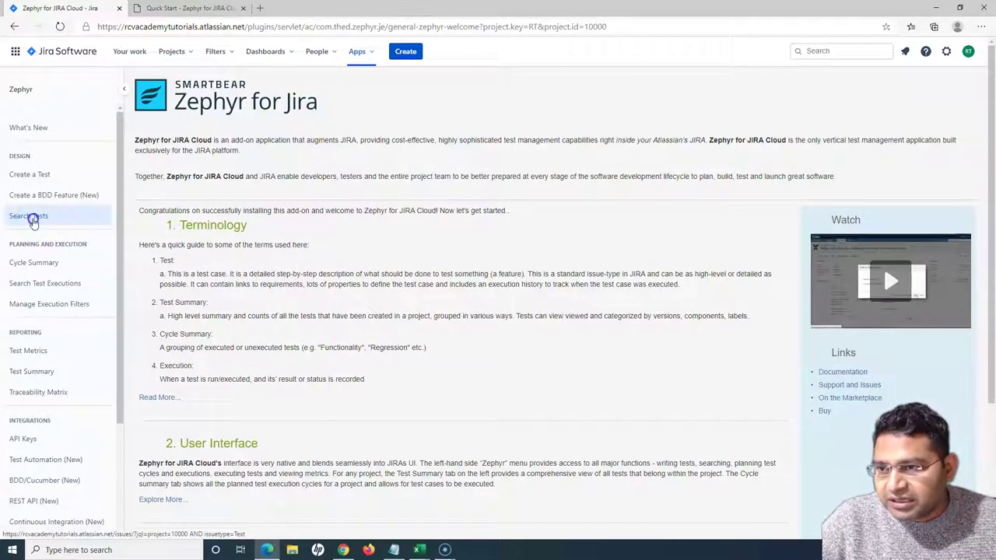
{"action": "left_click", "coordinate": [30, 216]}
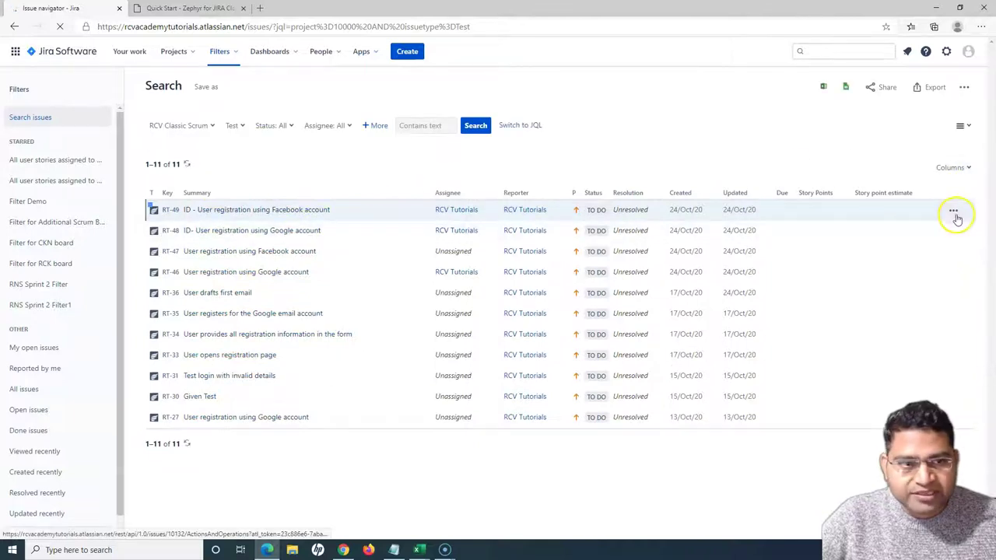
{"action": "left_click", "coordinate": [953, 211]}
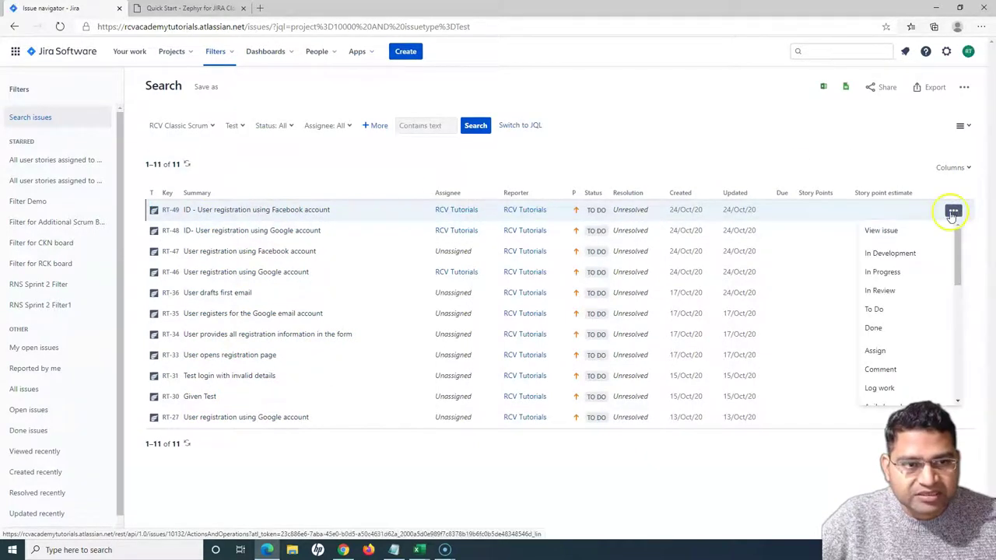
{"action": "scroll", "coordinate": [911, 350], "scroll_direction": "down", "scroll_amount": 5}
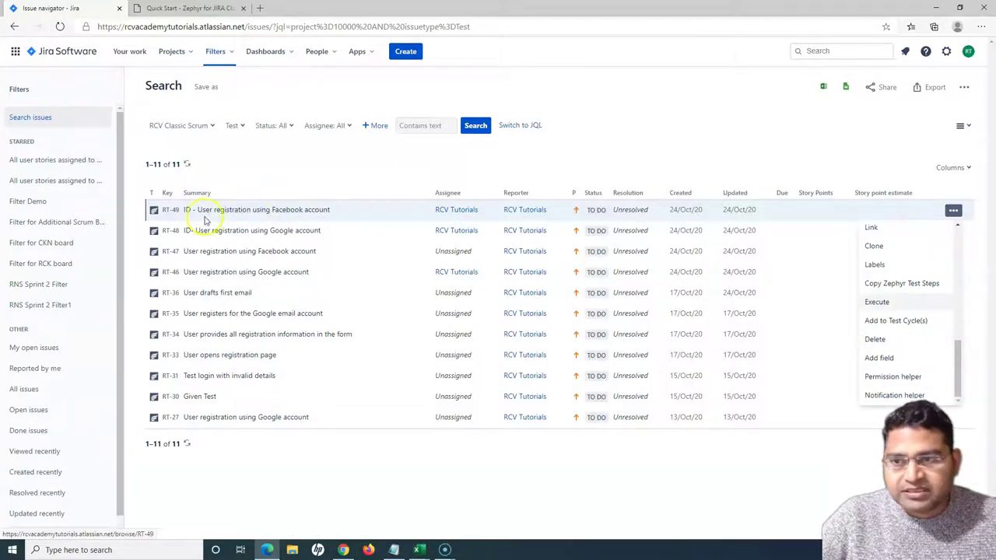
Open the RT-49 test issue and look at its Execute Test options, closing them without executing
{"action": "left_click", "coordinate": [171, 211]}
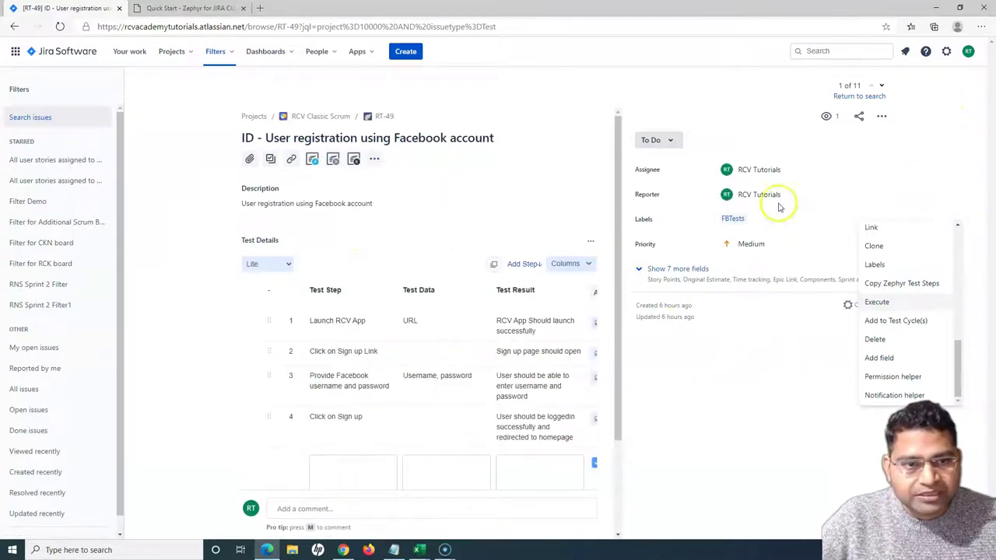
{"action": "left_click", "coordinate": [658, 71]}
{"action": "left_click", "coordinate": [882, 116]}
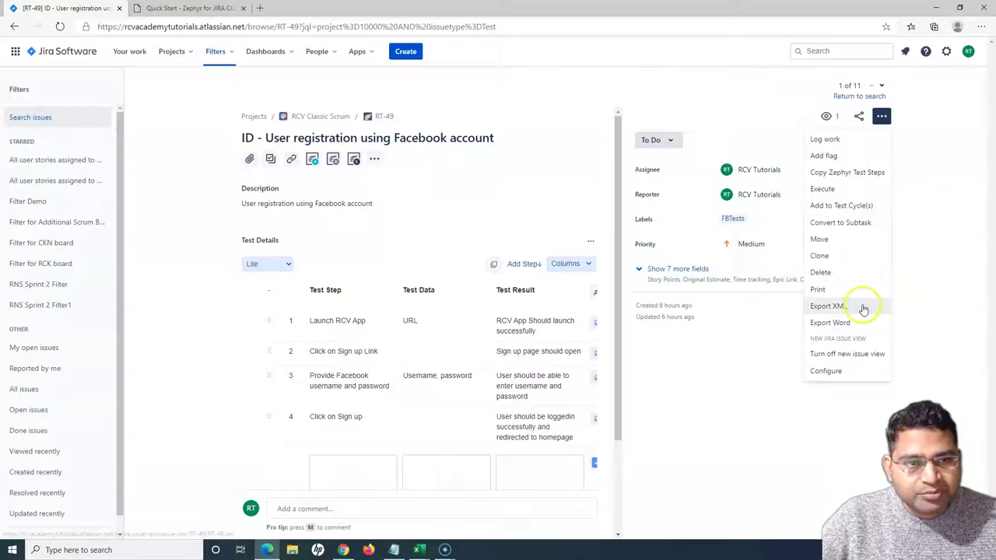
{"action": "left_click", "coordinate": [839, 189]}
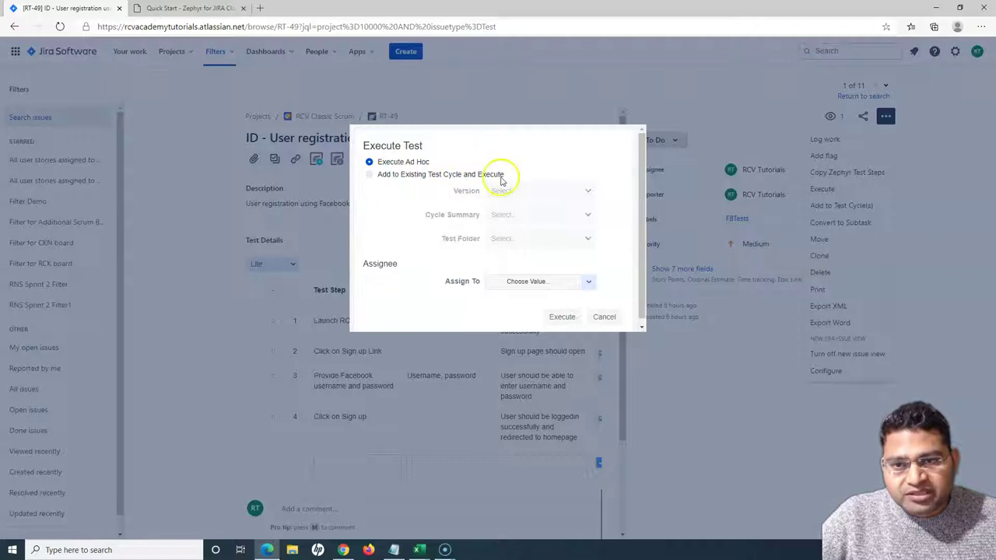
{"action": "left_click", "coordinate": [603, 316]}
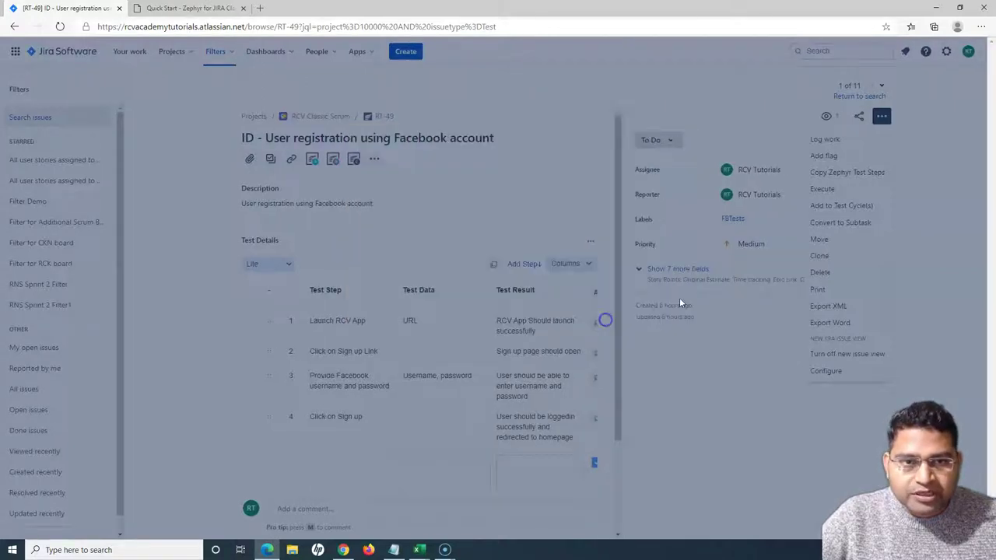
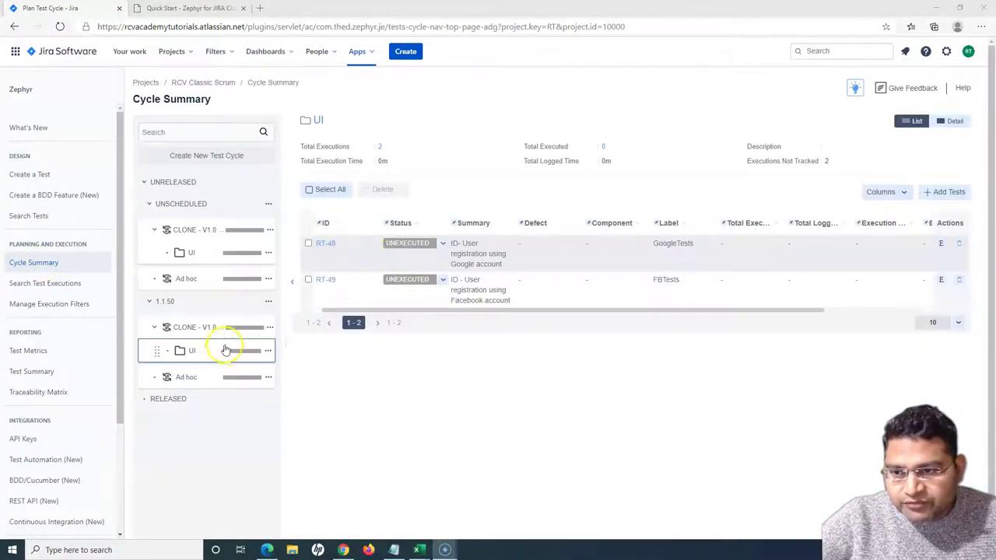
Open the UI folder of the CLONE - V1.0 Regression test cycle under version 1.1.50
{"action": "left_click", "coordinate": [178, 327]}
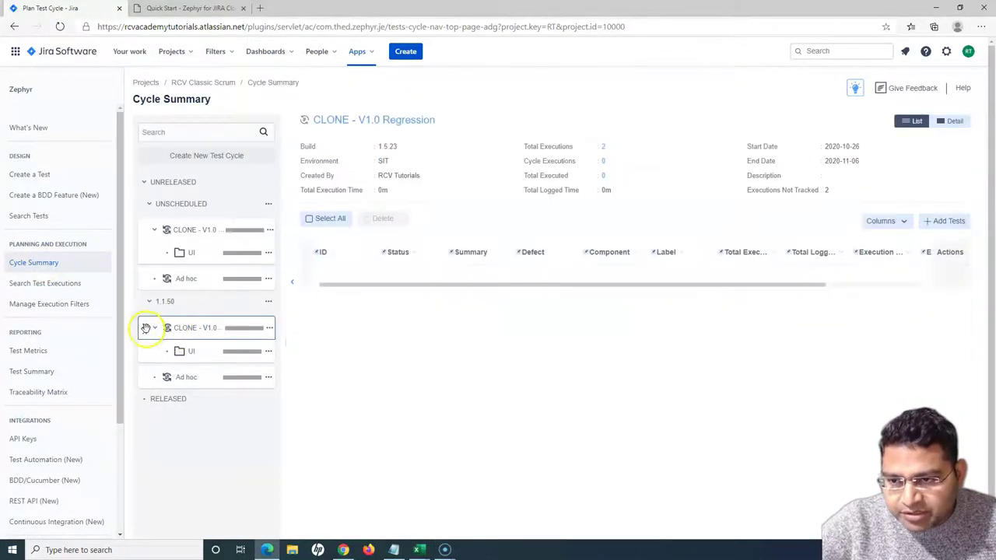
{"action": "left_click", "coordinate": [193, 355]}
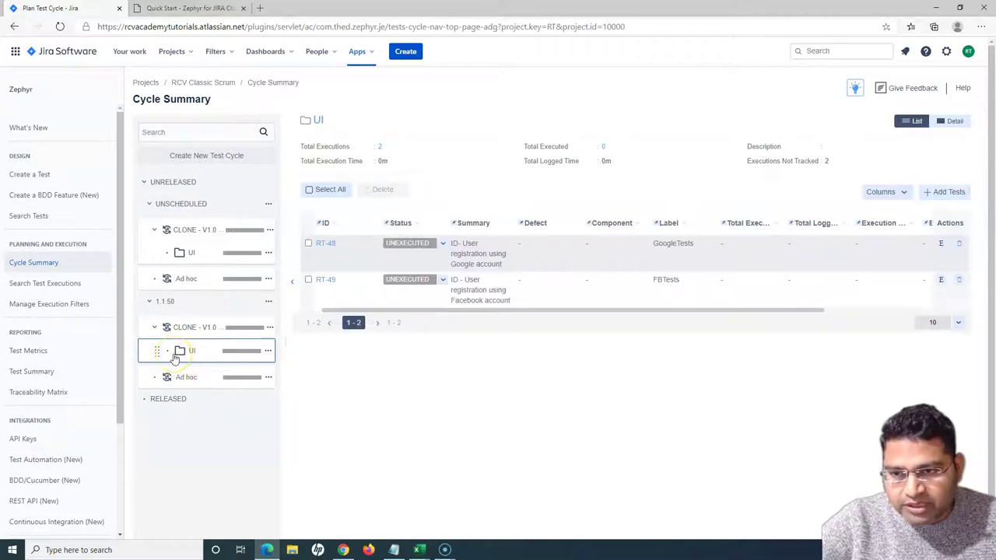
{"action": "left_click", "coordinate": [187, 354]}
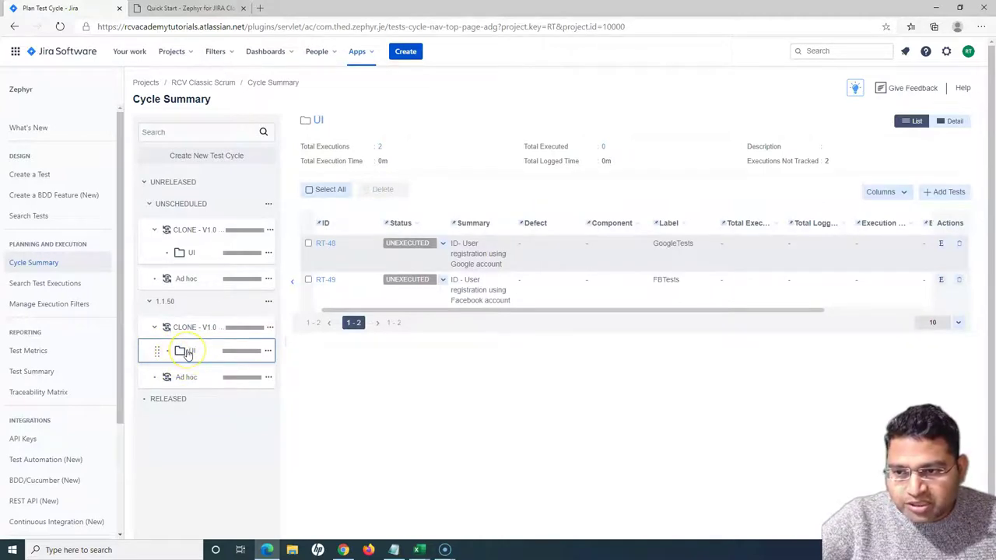
Check the status options of RT-48 and the remaining execution columns in the UI folder
{"action": "left_click", "coordinate": [443, 245]}
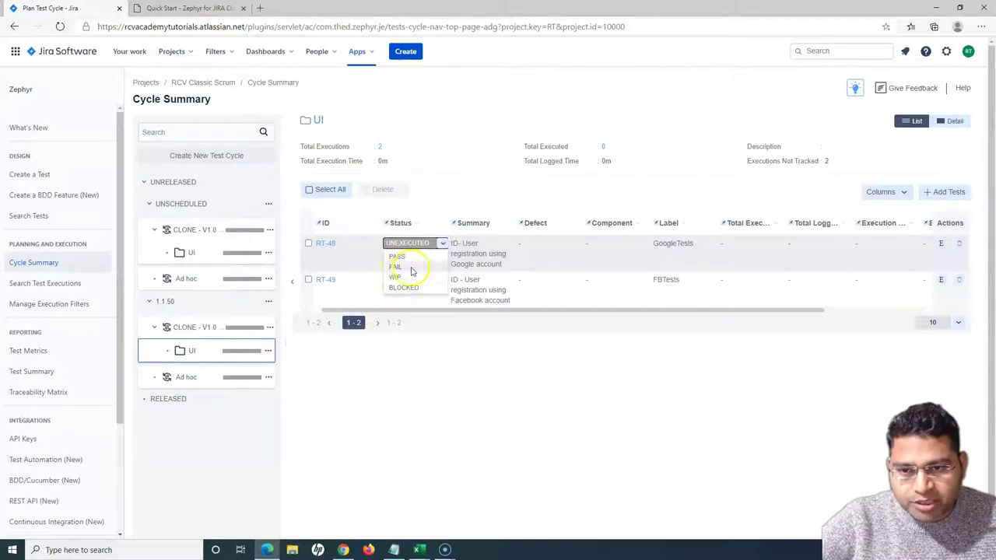
{"action": "left_click", "coordinate": [442, 244]}
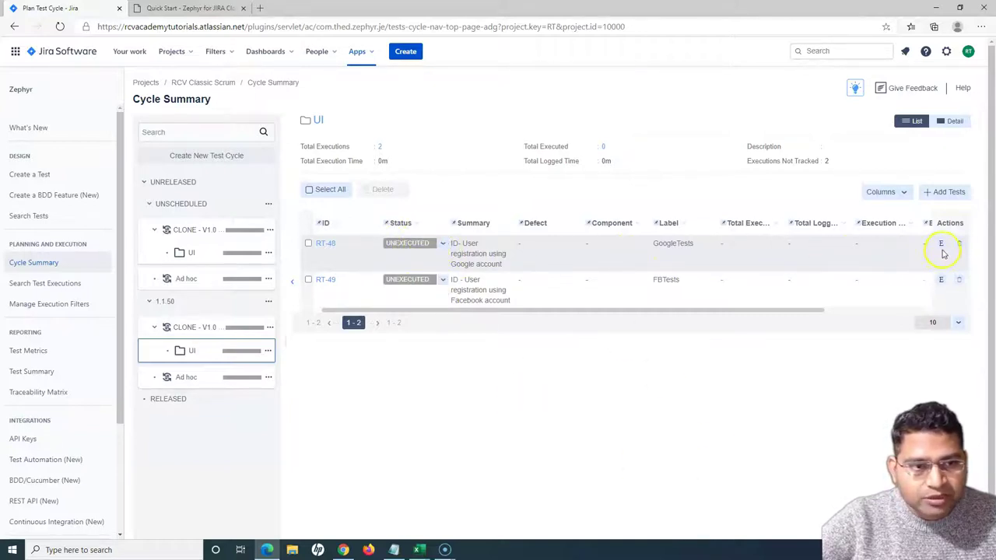
{"action": "left_click_drag", "start_coordinate": [812, 312], "coordinate": [861, 314]}
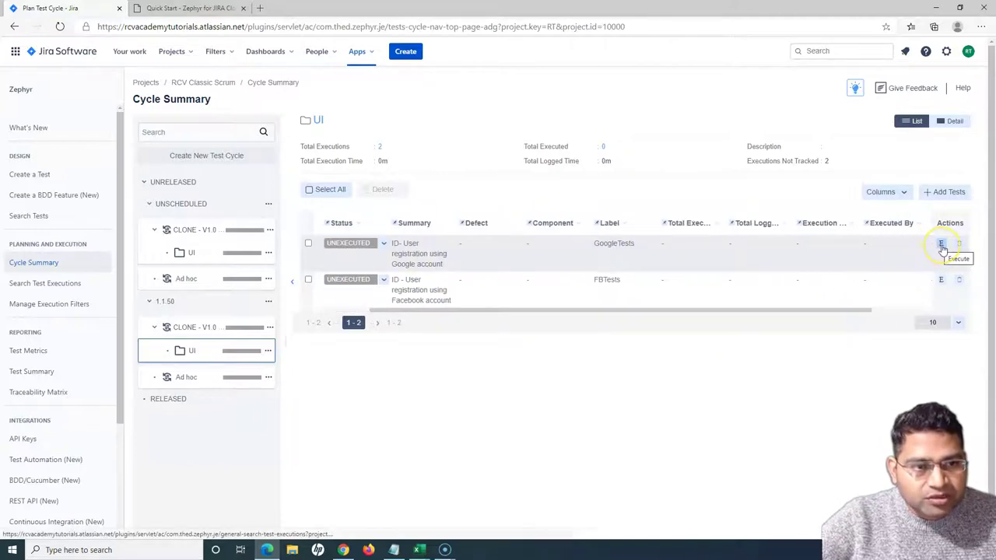
Open the execution page of RT-48 from the UI folder and review its execution fields and test steps
{"action": "left_click", "coordinate": [941, 245]}
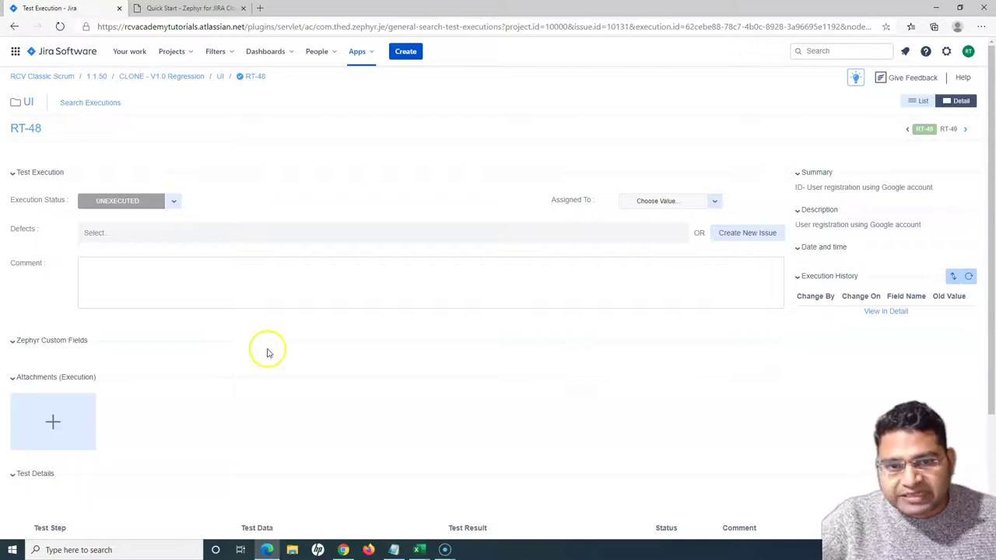
{"action": "scroll", "coordinate": [581, 333], "scroll_direction": "down", "scroll_amount": 2}
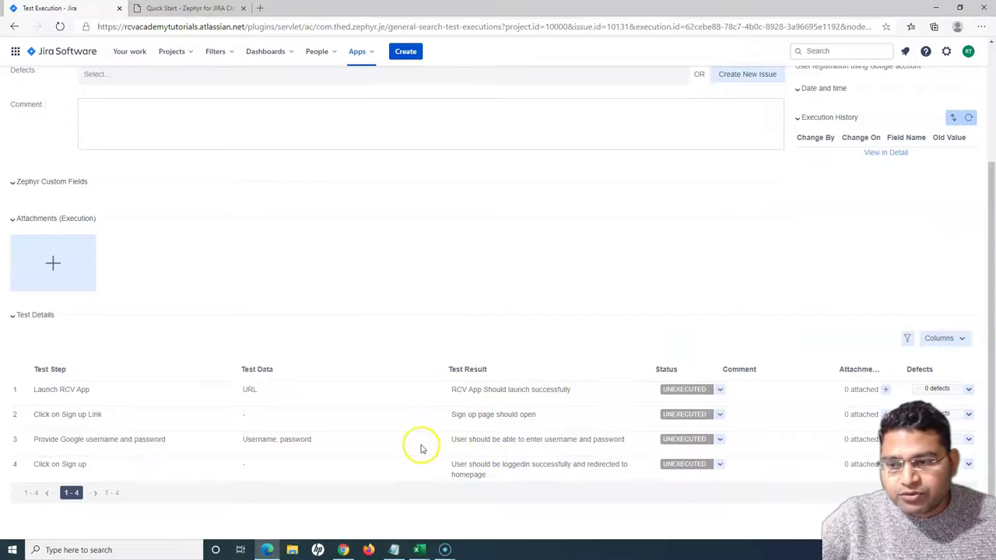
{"action": "scroll", "coordinate": [438, 453], "scroll_direction": "up", "scroll_amount": 2}
{"action": "scroll", "coordinate": [498, 443], "scroll_direction": "down", "scroll_amount": 2}
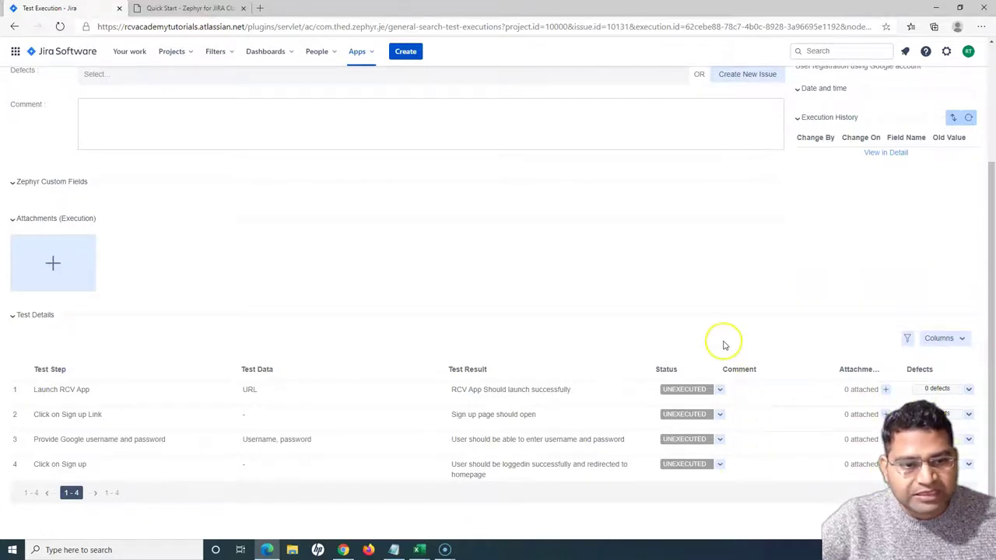
{"action": "scroll", "coordinate": [722, 340], "scroll_direction": "up", "scroll_amount": 2}
Switch the RT-48 execution page to list view and look over the folder's executions and the step details
{"action": "left_click", "coordinate": [918, 100]}
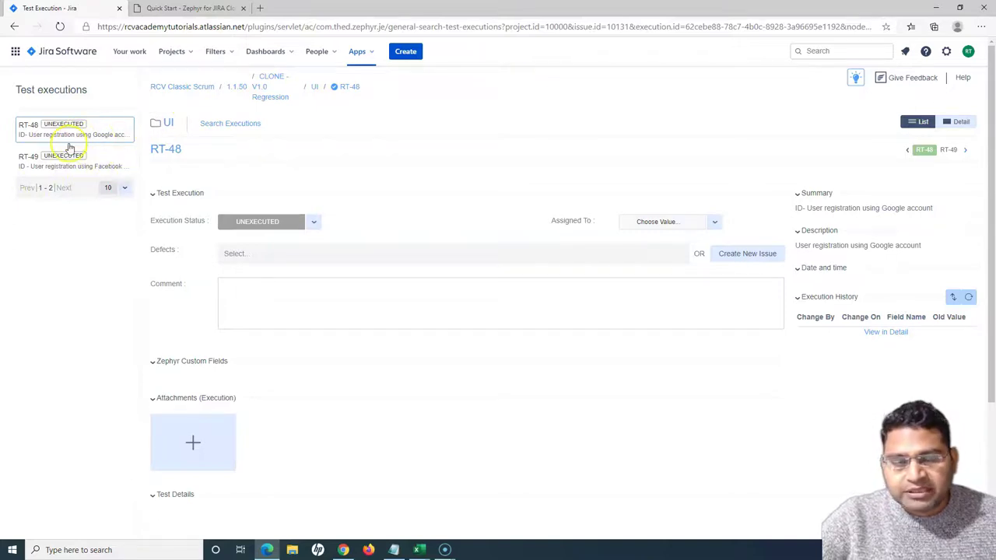
{"action": "scroll", "coordinate": [402, 356], "scroll_direction": "down", "scroll_amount": 3}
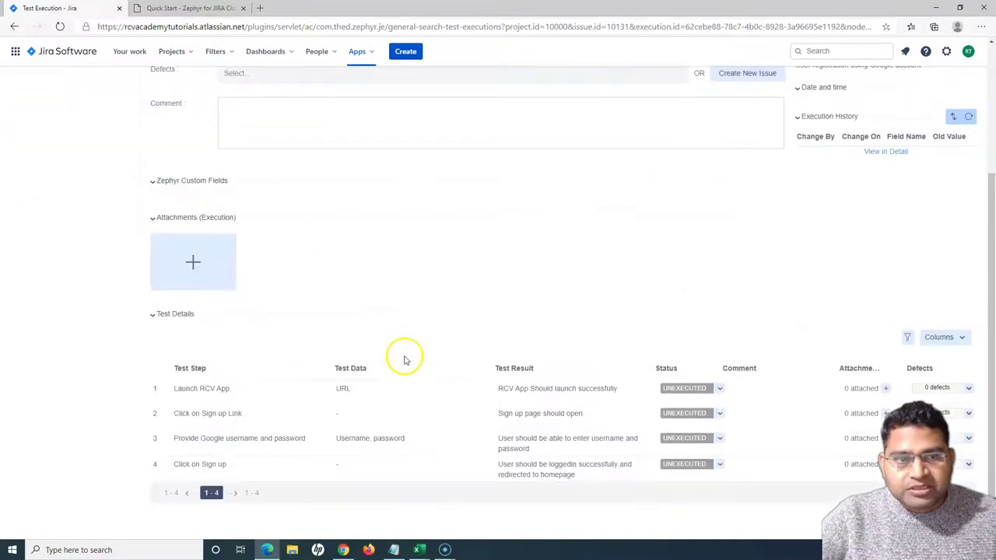
{"action": "scroll", "coordinate": [438, 365], "scroll_direction": "up", "scroll_amount": 2}
{"action": "scroll", "coordinate": [437, 366], "scroll_direction": "up", "scroll_amount": 1}
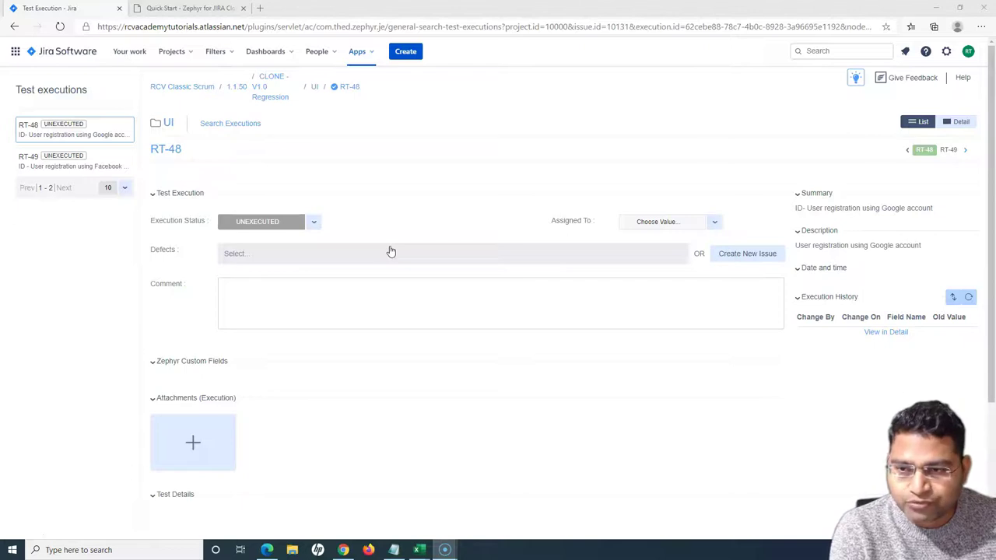
Open Zephyr's Search Test Executions page and sort the executions by assignee
{"action": "left_click", "coordinate": [360, 51]}
{"action": "left_click", "coordinate": [371, 79]}
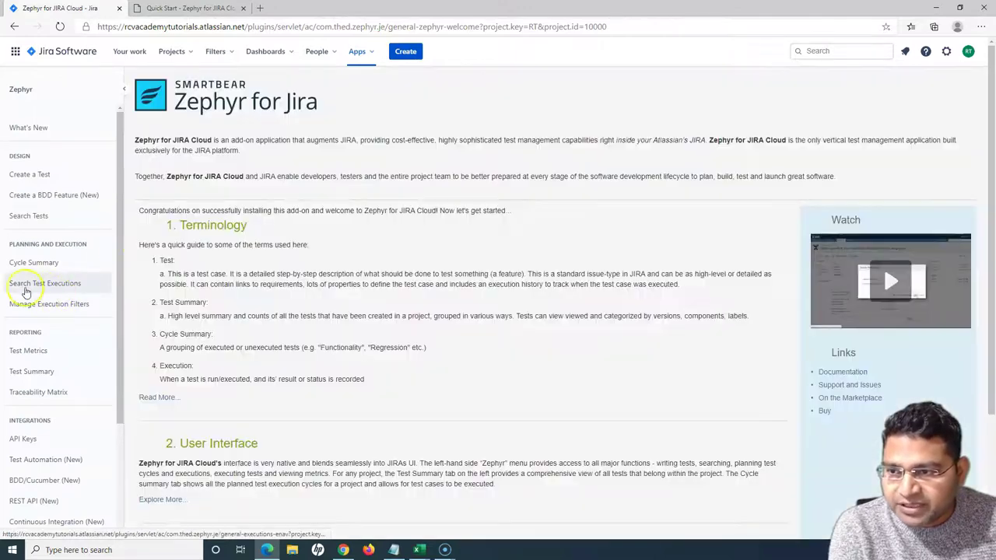
{"action": "left_click", "coordinate": [23, 286]}
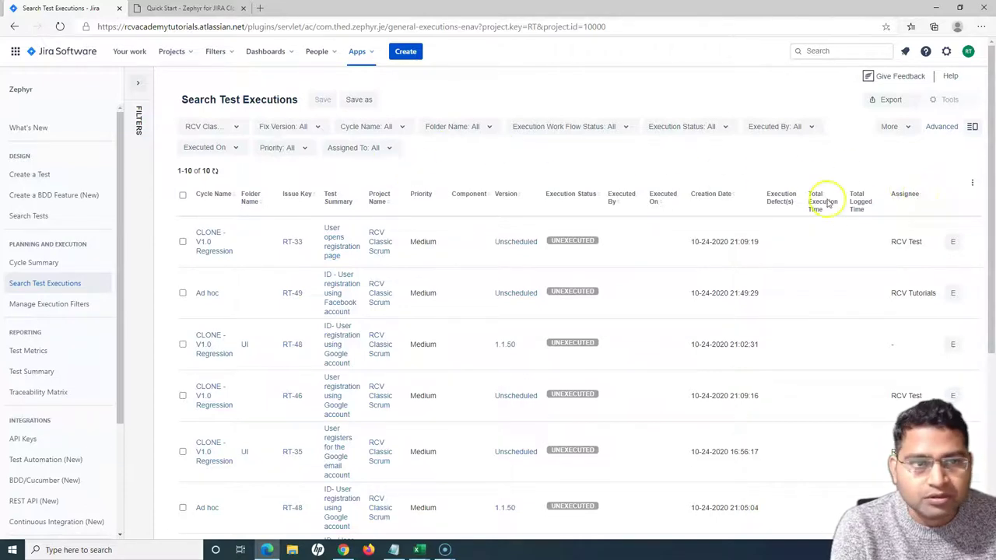
{"action": "left_click", "coordinate": [919, 196]}
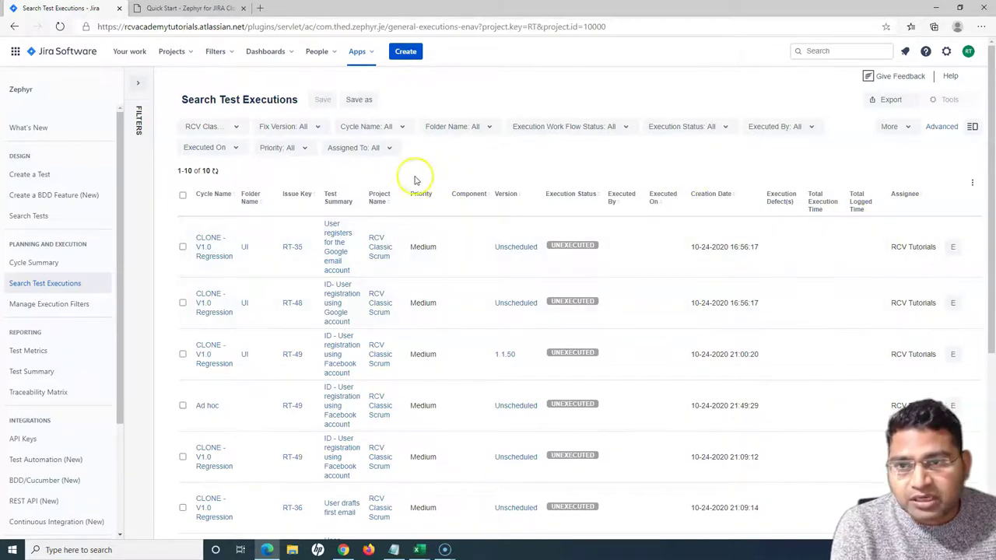
Filter the test executions to those assigned to RCV Tutorials and close the filter options
{"action": "left_click", "coordinate": [388, 148]}
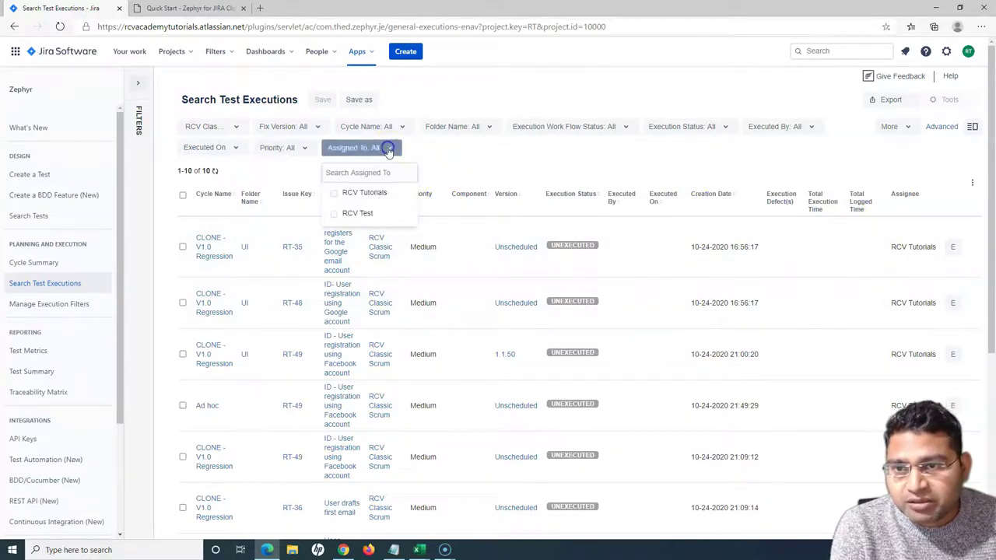
{"action": "left_click", "coordinate": [334, 193]}
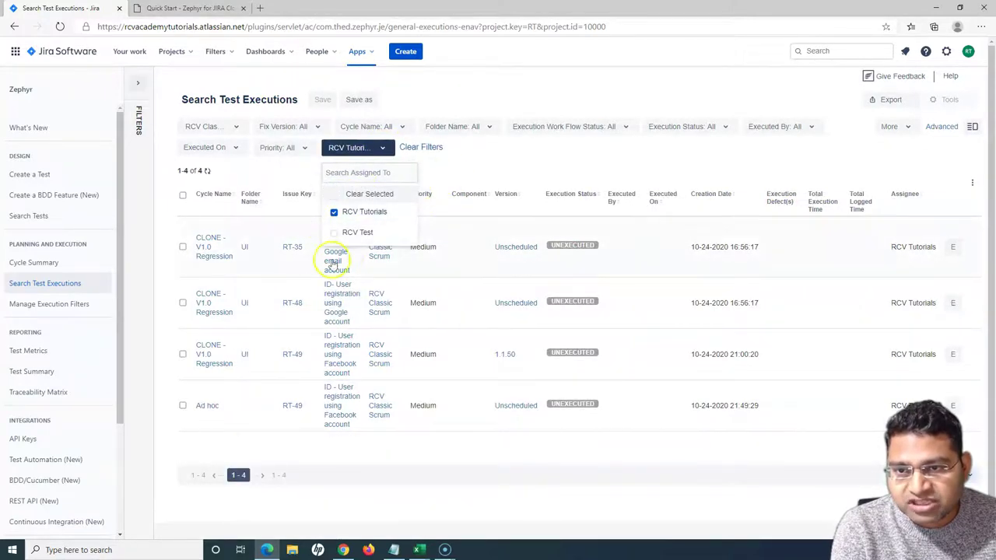
{"action": "left_click", "coordinate": [530, 159]}
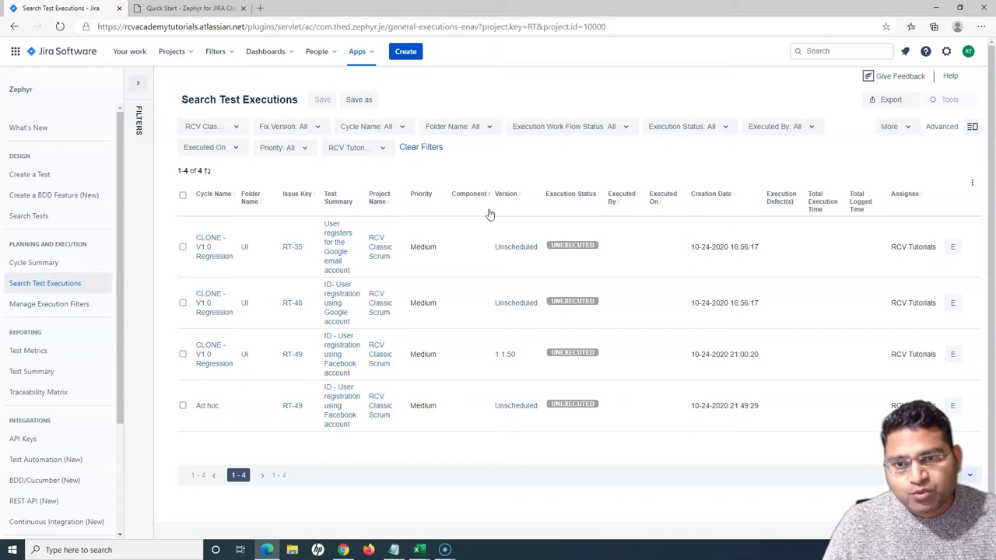
{"action": "left_click", "coordinate": [458, 223]}
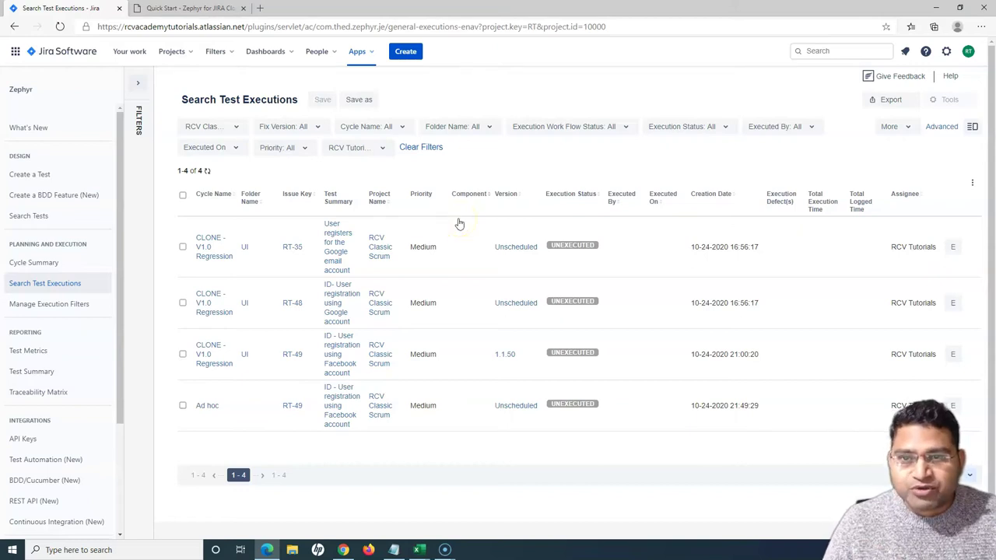